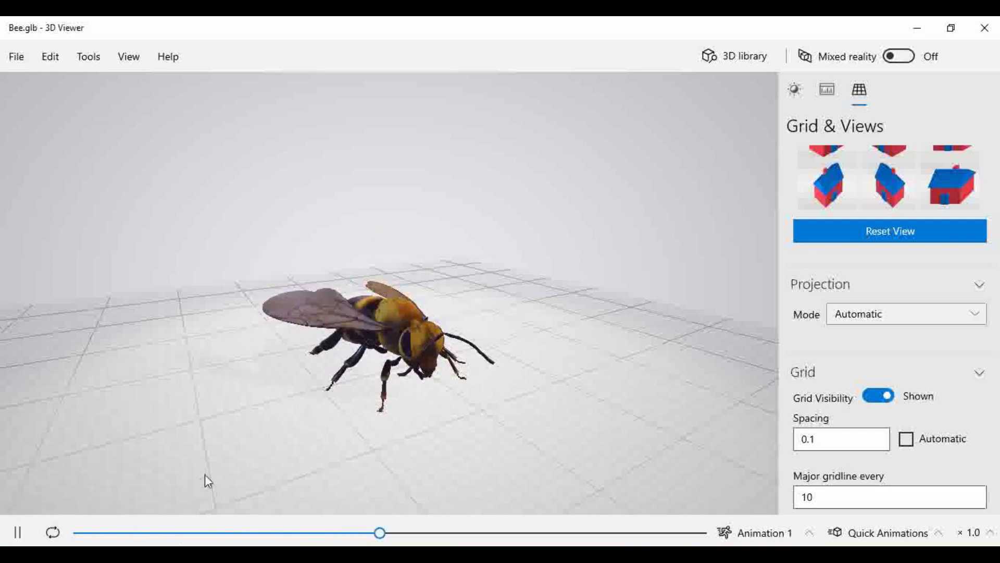
- Orbit the bee to a front view and display the Environment & Lighting Themes gallery
{"action": "left_click_drag", "start_coordinate": [508, 382], "coordinate": [487, 378]}
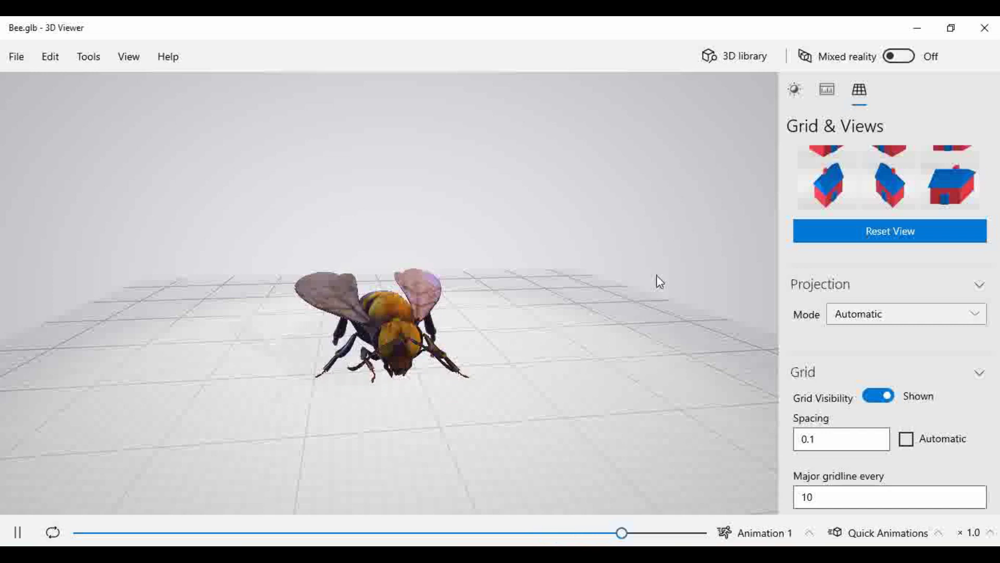
{"action": "left_click", "coordinate": [794, 89]}
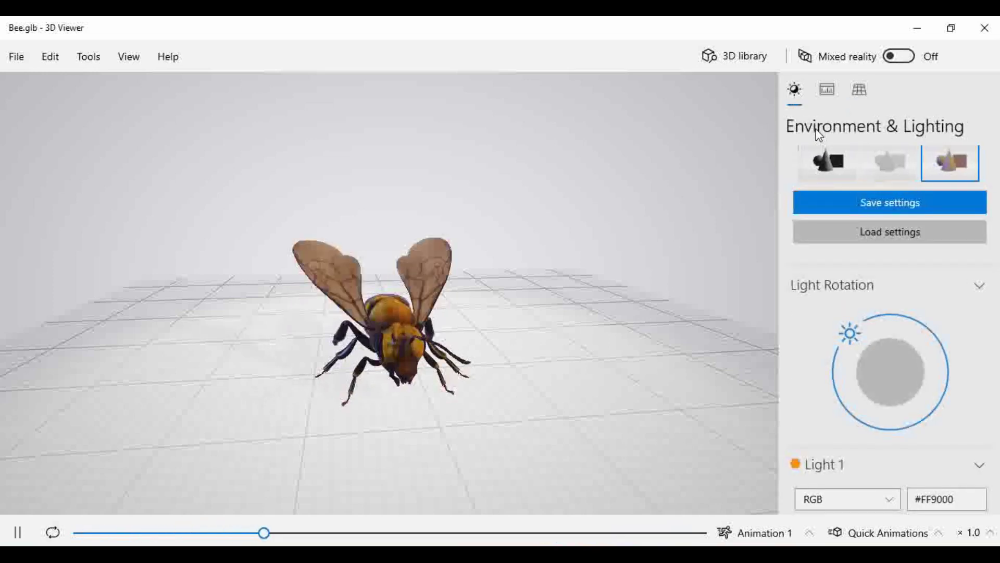
{"action": "left_click", "coordinate": [862, 89]}
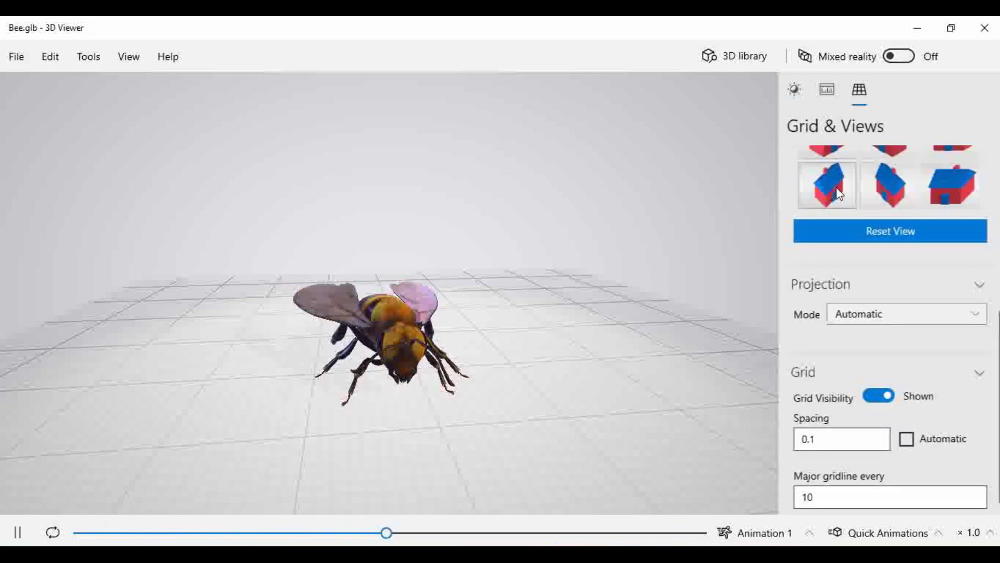
{"action": "left_click", "coordinate": [796, 93]}
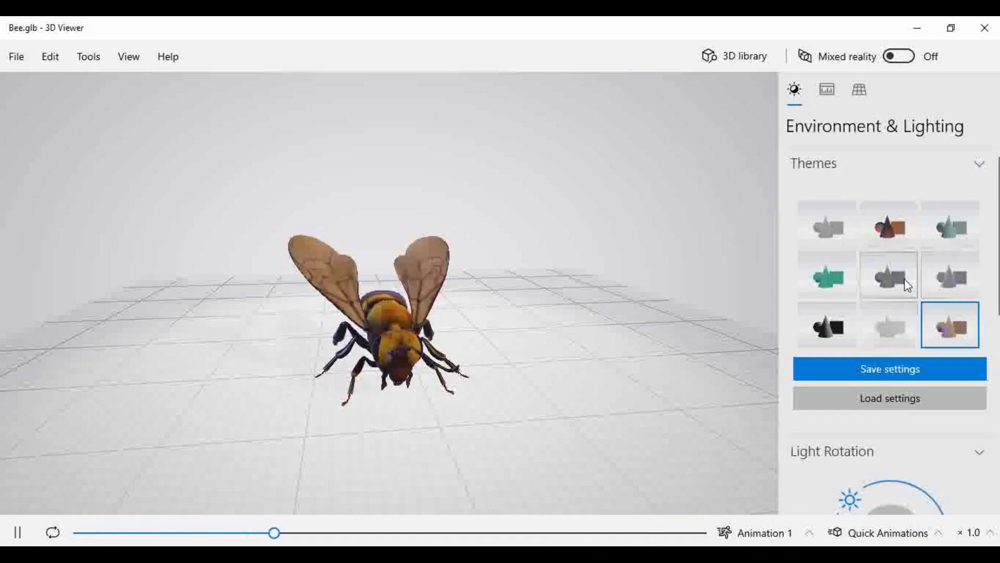
- Apply the first and second lighting themes while orbiting to side and overhead views of the bee
{"action": "left_click", "coordinate": [832, 241]}
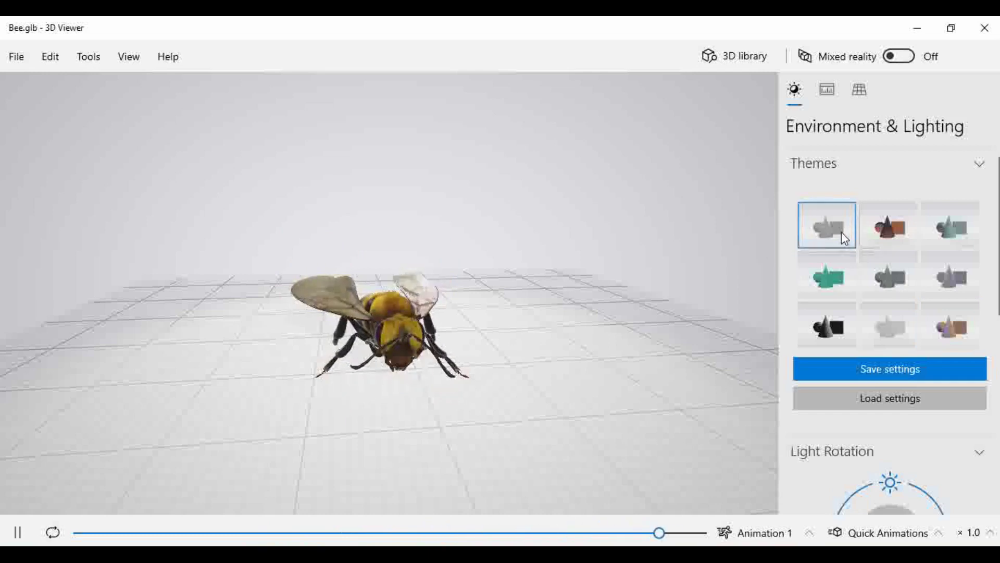
{"action": "left_click_drag", "start_coordinate": [491, 387], "coordinate": [434, 387]}
{"action": "scroll", "coordinate": [441, 408], "scroll_direction": "up", "scroll_amount": 3}
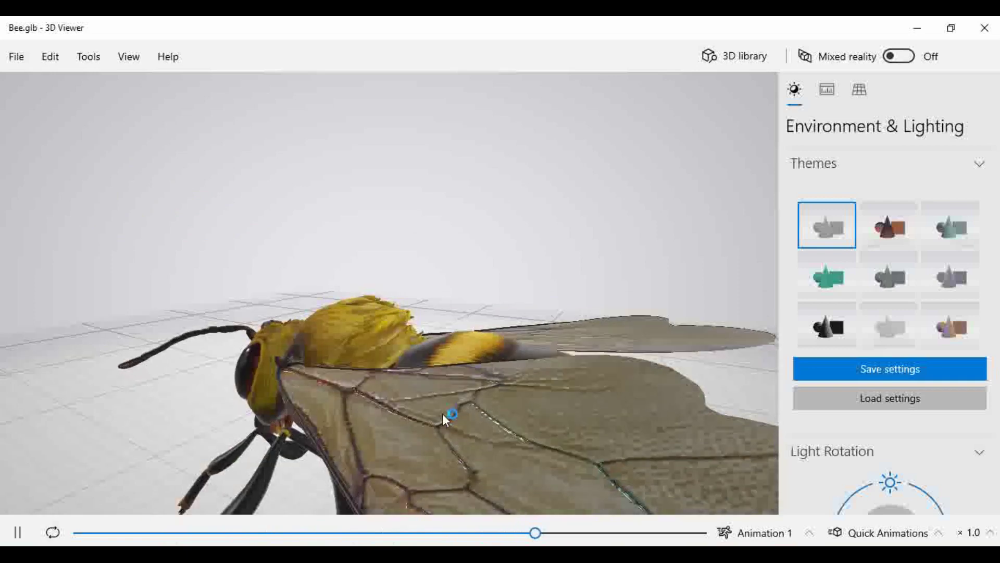
{"action": "scroll", "coordinate": [438, 422], "scroll_direction": "down", "scroll_amount": 5}
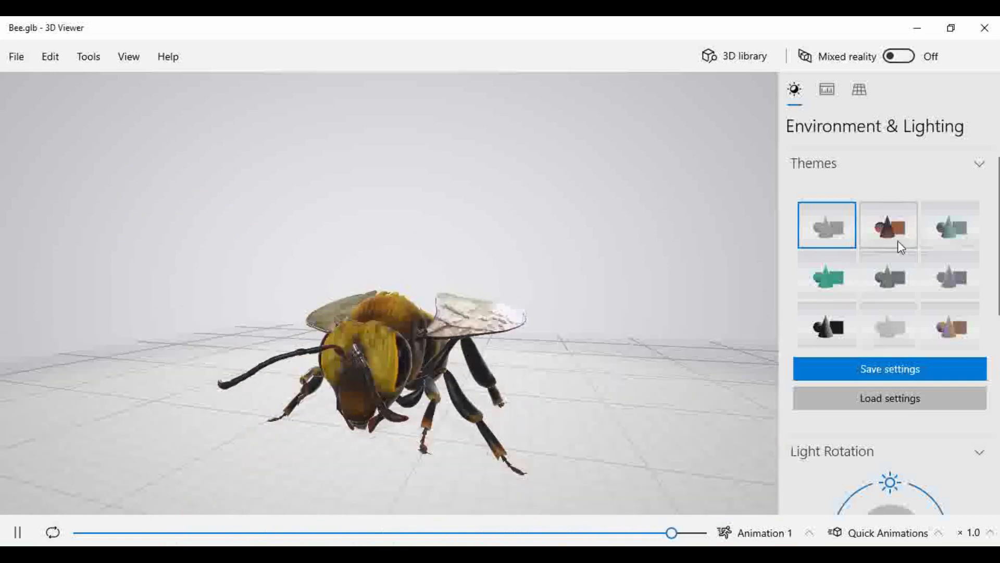
{"action": "left_click", "coordinate": [900, 241]}
{"action": "left_click_drag", "start_coordinate": [389, 359], "coordinate": [323, 456]}
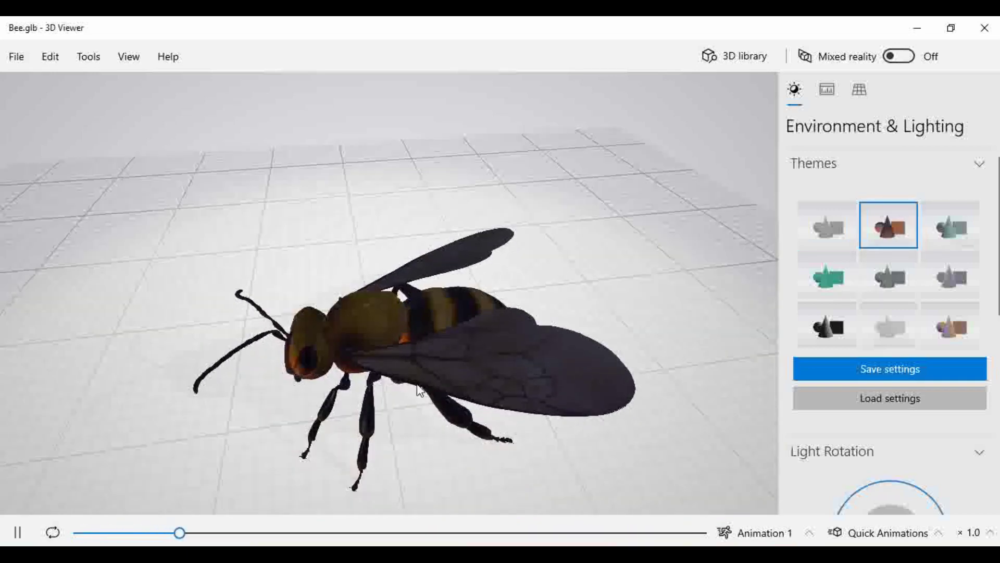
{"action": "left_click_drag", "start_coordinate": [411, 391], "coordinate": [377, 335]}
- Try the third through seventh themes, then restore the original full-colour theme with the bee side-on
{"action": "left_click", "coordinate": [934, 232]}
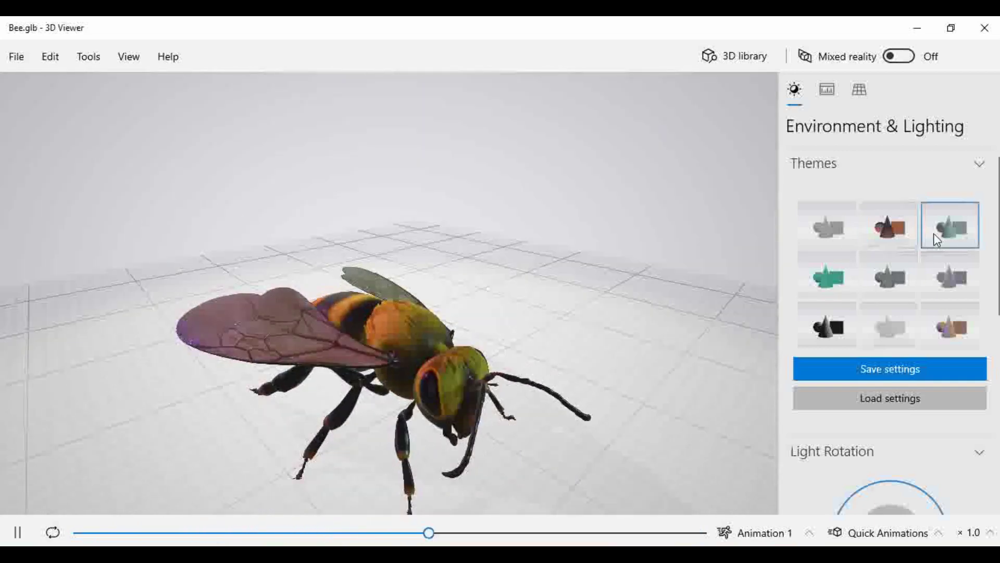
{"action": "left_click", "coordinate": [830, 288]}
{"action": "left_click", "coordinate": [891, 290]}
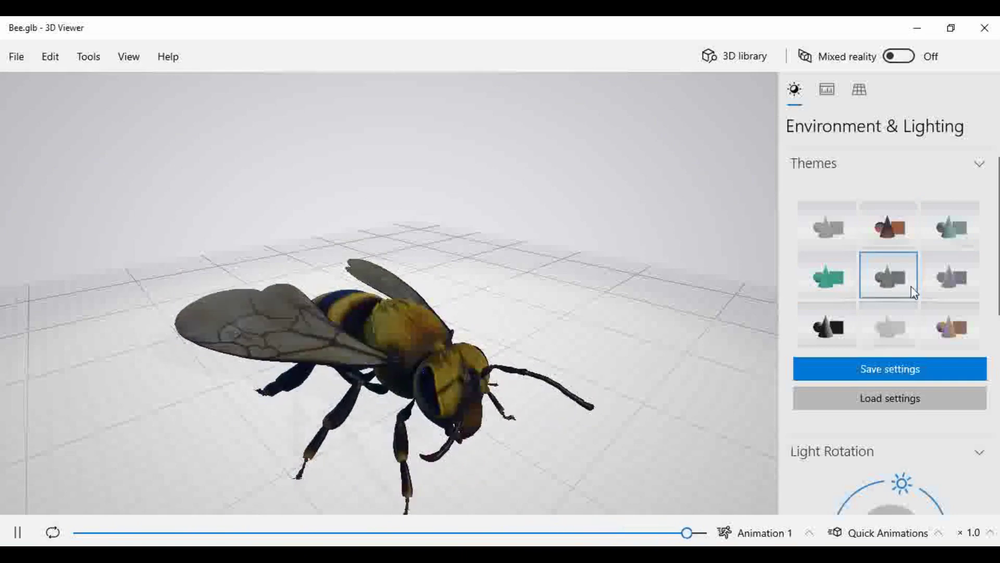
{"action": "left_click", "coordinate": [963, 285]}
{"action": "left_click", "coordinate": [818, 331]}
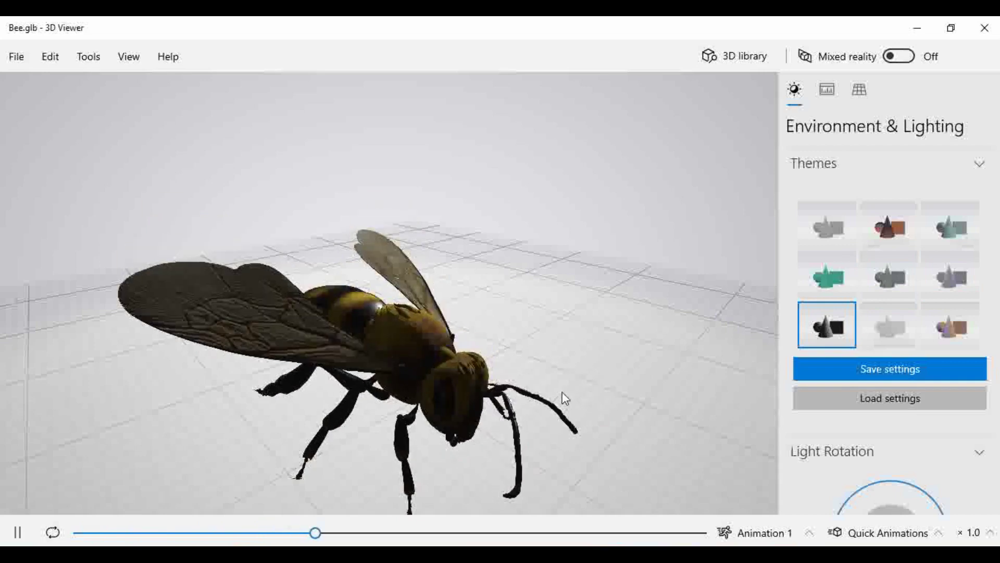
{"action": "left_click_drag", "start_coordinate": [562, 397], "coordinate": [581, 344]}
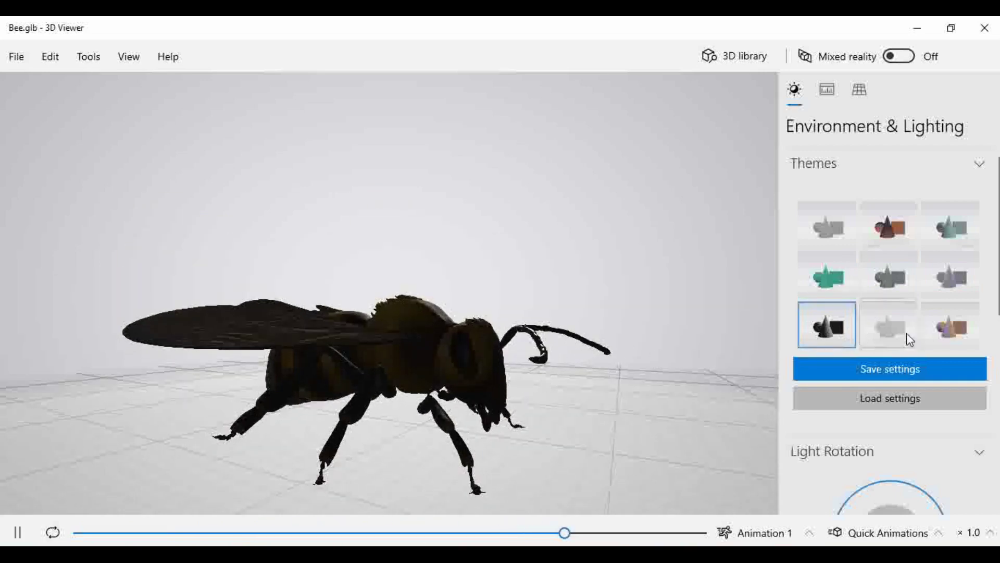
{"action": "left_click", "coordinate": [937, 329]}
{"action": "scroll", "coordinate": [877, 424], "scroll_direction": "down", "scroll_amount": 5}
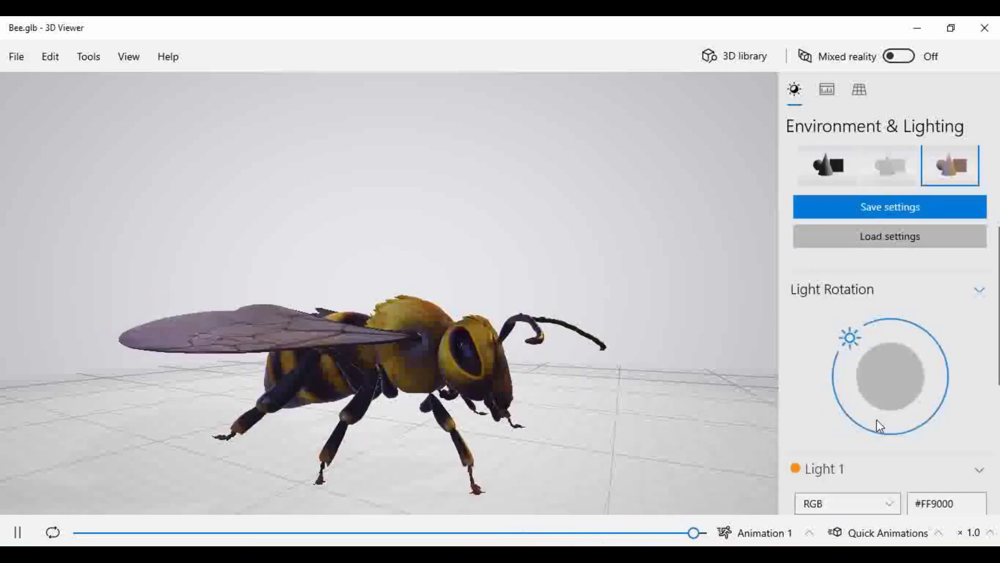
- Collapse Light 1, rotate the light direction, and orbit to a top-down view of the bee
{"action": "left_click", "coordinate": [978, 299]}
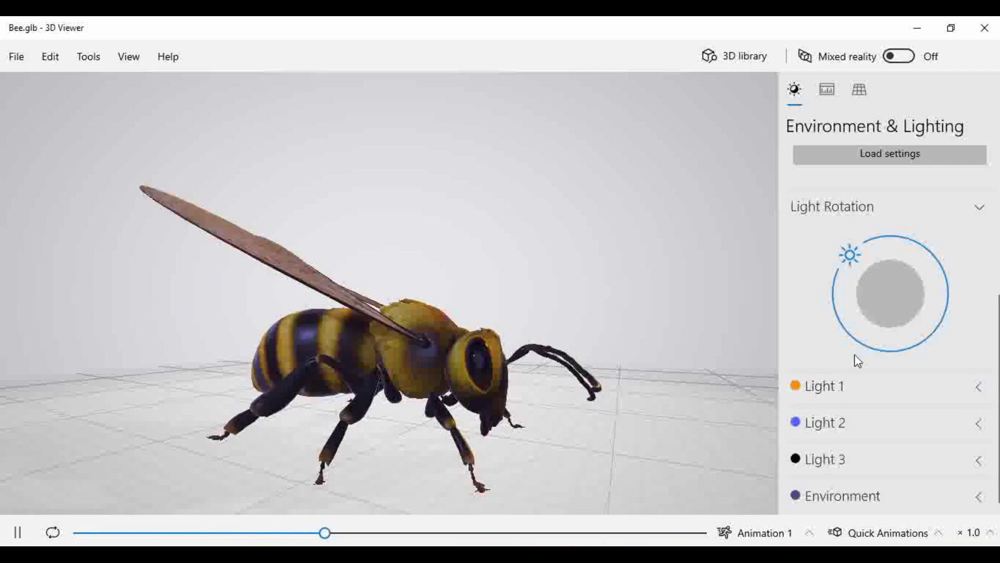
{"action": "left_click_drag", "start_coordinate": [854, 254], "coordinate": [815, 323]}
{"action": "scroll", "coordinate": [705, 339], "scroll_direction": "down", "scroll_amount": 5}
{"action": "left_click_drag", "start_coordinate": [556, 384], "coordinate": [663, 382]}
- Swing the Light Rotation through about 43° and 352° to a new angle, re-expanding Light 1
{"action": "left_click_drag", "start_coordinate": [839, 311], "coordinate": [861, 253]}
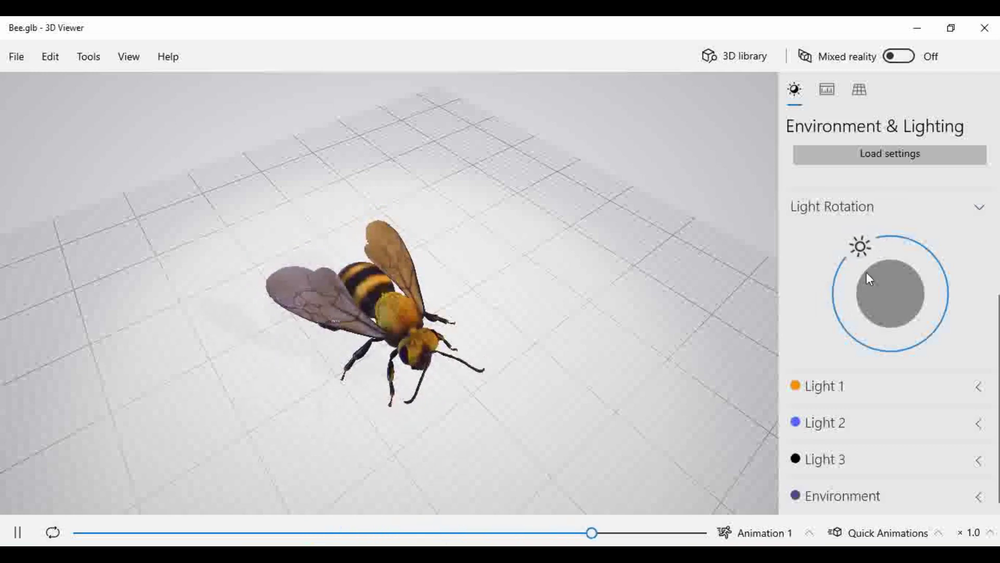
{"action": "mouse_move", "coordinate": [872, 255]}
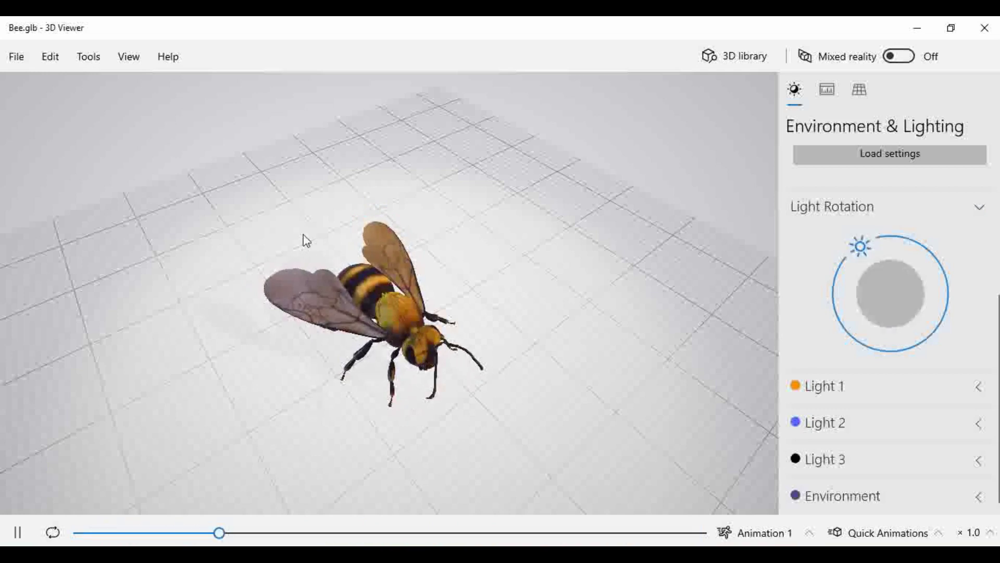
{"action": "left_click_drag", "start_coordinate": [860, 246], "coordinate": [948, 258]}
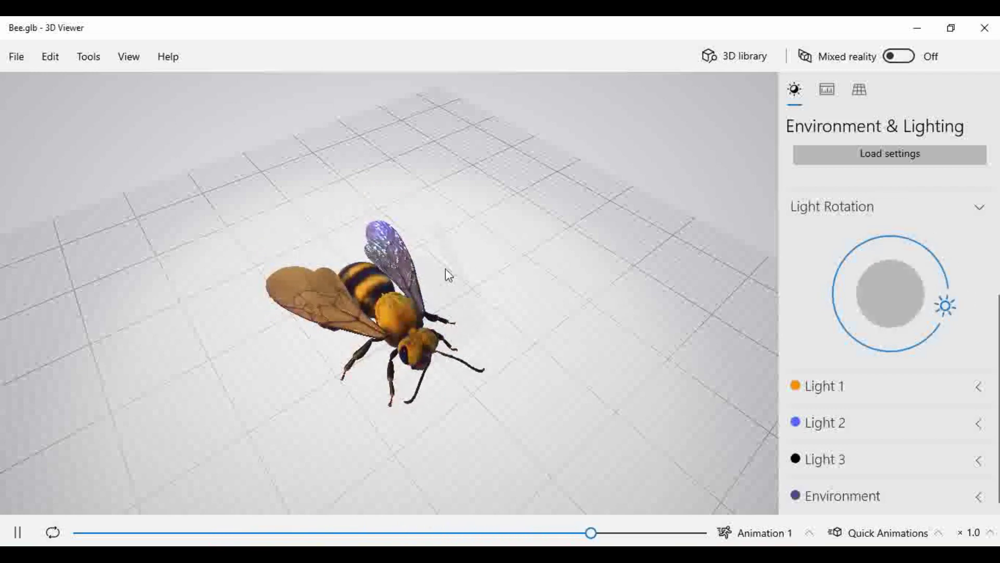
{"action": "left_click_drag", "start_coordinate": [945, 307], "coordinate": [802, 336]}
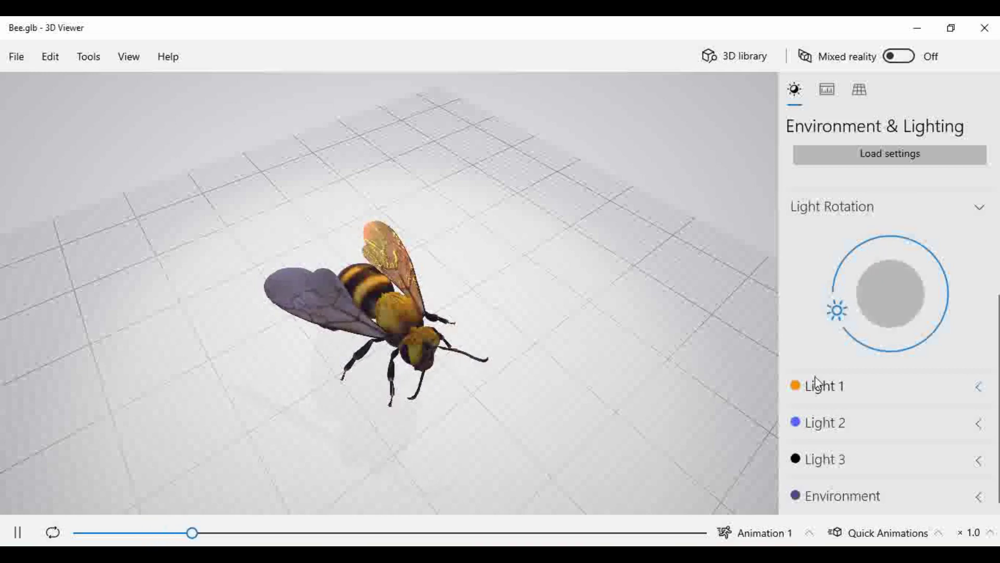
{"action": "left_click", "coordinate": [923, 395]}
- Keep Light 1's colour mode set to RGB
{"action": "scroll", "coordinate": [936, 382], "scroll_direction": "down", "scroll_amount": 3}
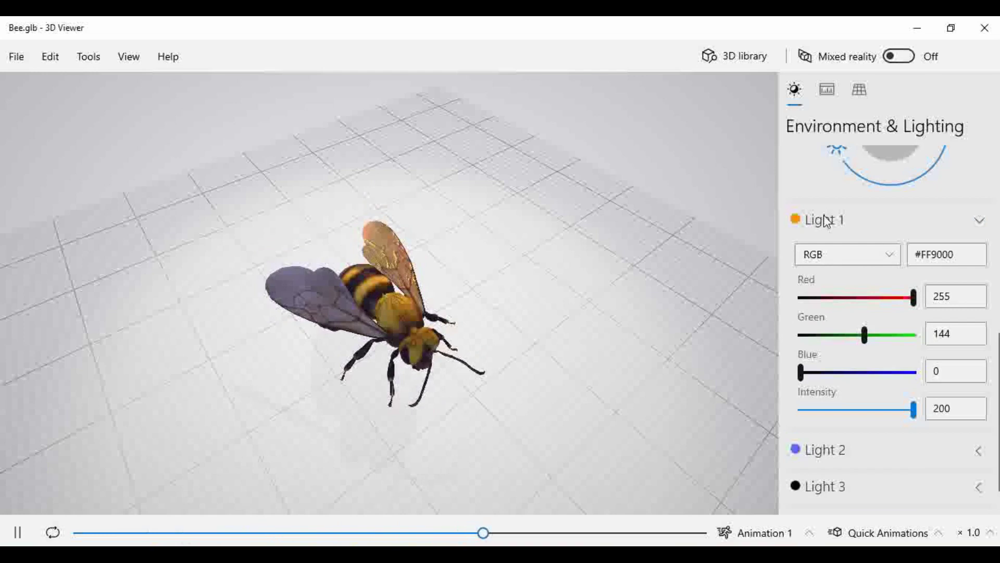
{"action": "left_click", "coordinate": [825, 258]}
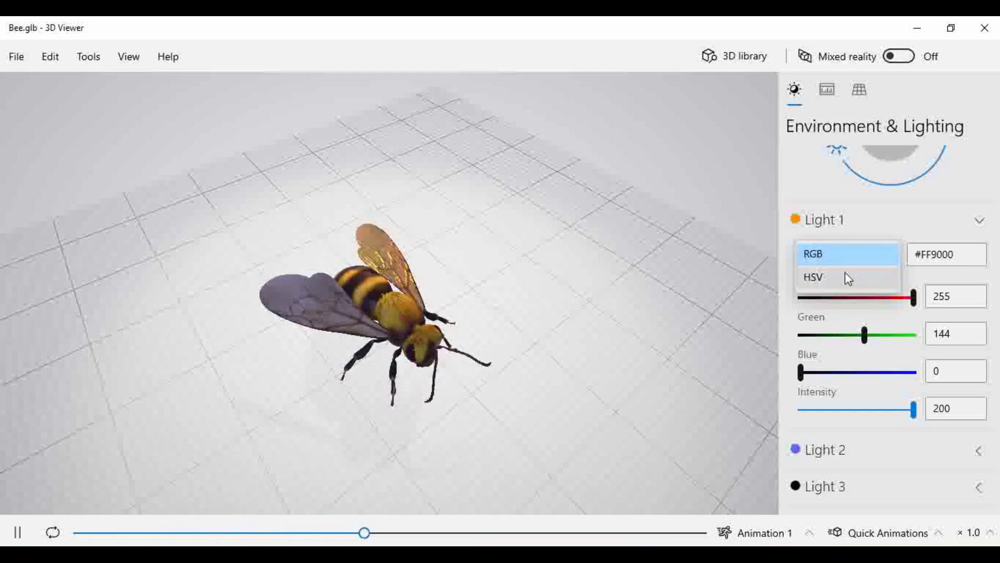
{"action": "left_click", "coordinate": [879, 223]}
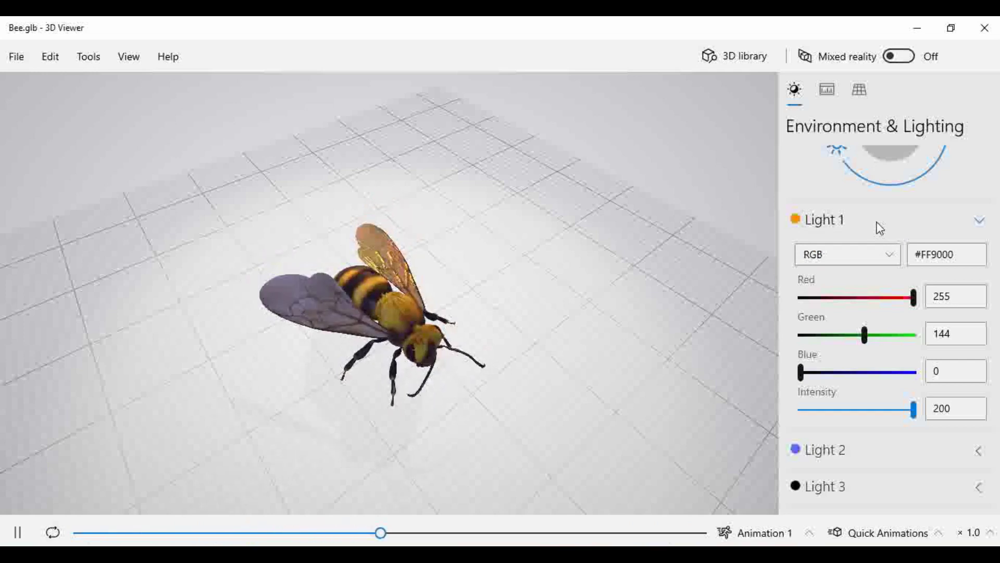
- Review the Light 2 colour (#546AFF) and the Environment colour (#514493, hue 250, saturation 54, value 58)
{"action": "scroll", "coordinate": [873, 430], "scroll_direction": "down", "scroll_amount": 1}
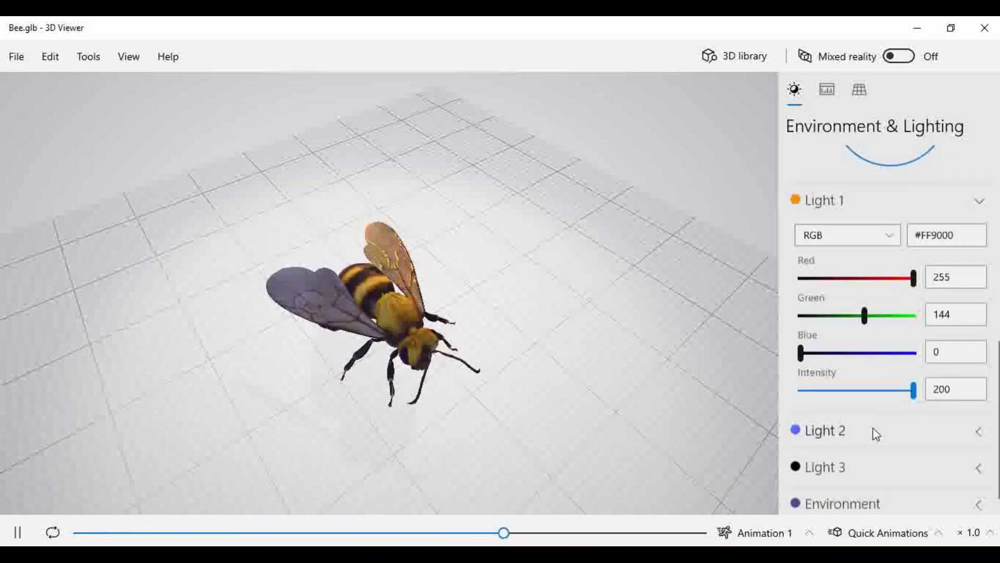
{"action": "left_click", "coordinate": [876, 423]}
{"action": "scroll", "coordinate": [886, 416], "scroll_direction": "down", "scroll_amount": 2}
{"action": "scroll", "coordinate": [888, 413], "scroll_direction": "down", "scroll_amount": 3}
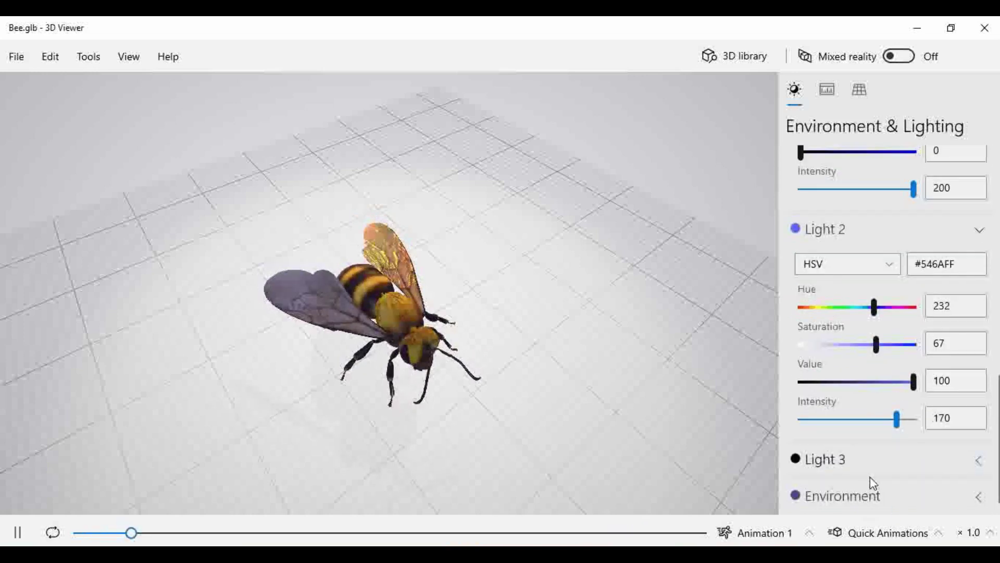
{"action": "left_click", "coordinate": [873, 496]}
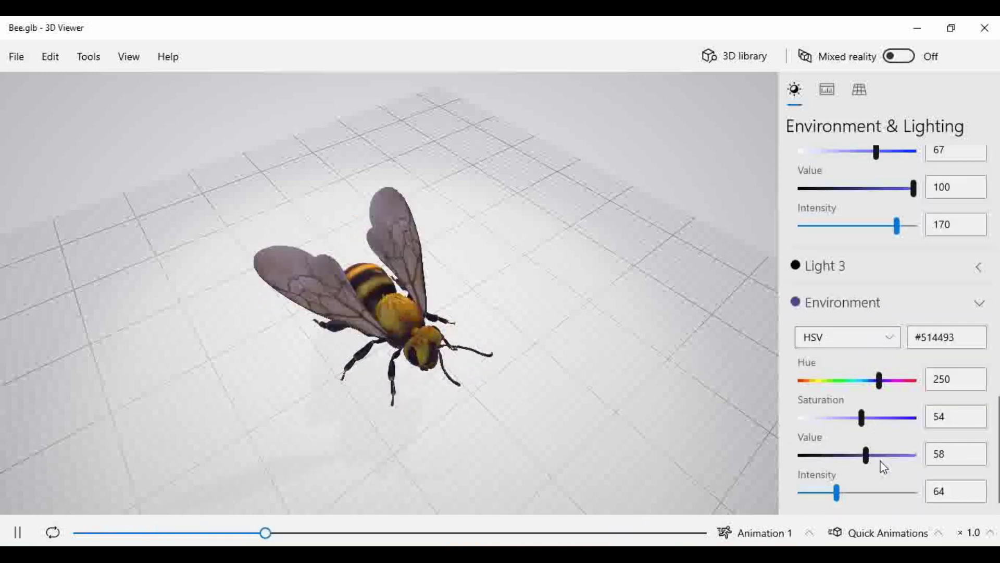
{"action": "scroll", "coordinate": [877, 420], "scroll_direction": "up", "scroll_amount": 12}
{"action": "scroll", "coordinate": [864, 363], "scroll_direction": "up", "scroll_amount": 3}
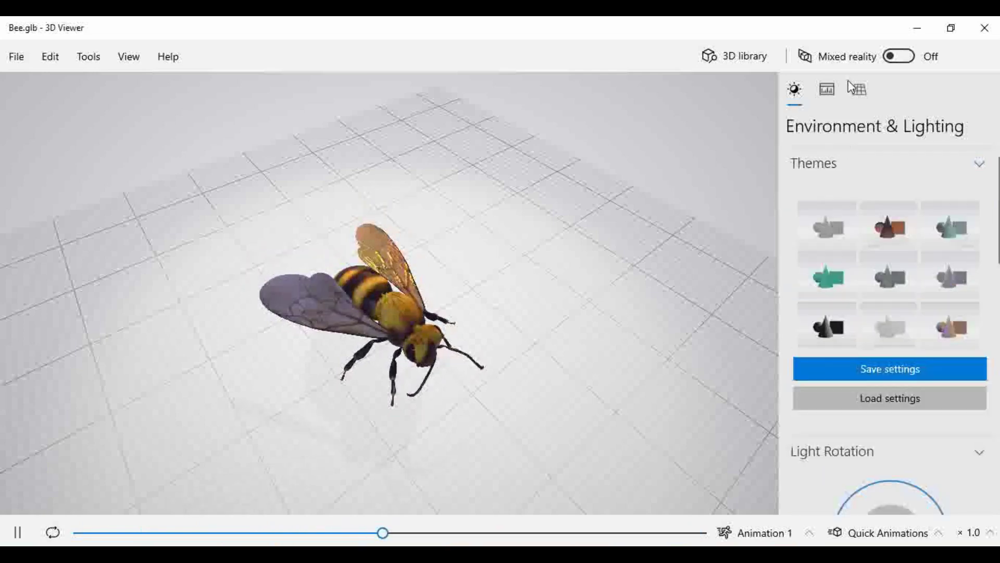
{"action": "left_click", "coordinate": [864, 99]}
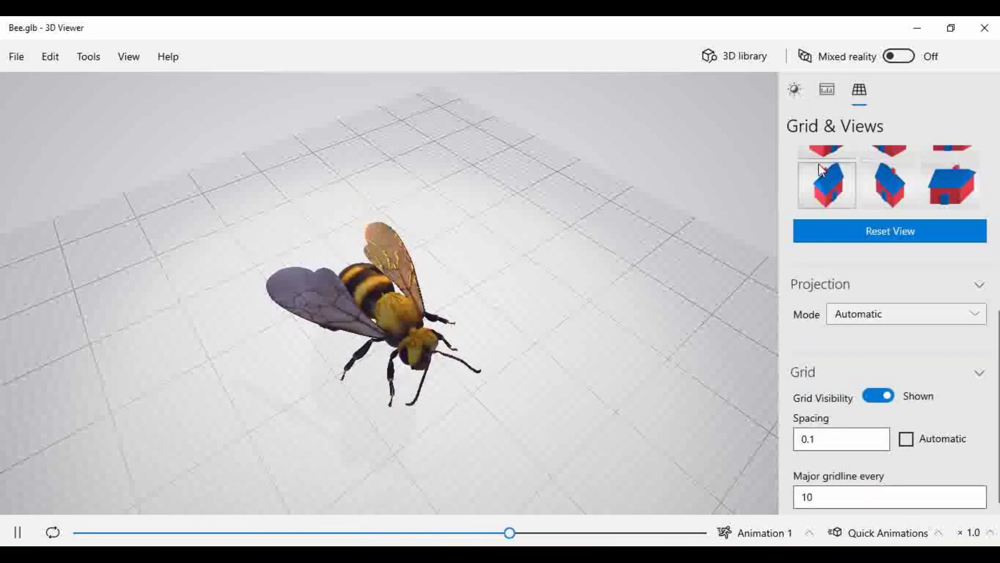
- Scroll up to Viewpoints in Grid & Views and orbit the bee to a low side-on angle
{"action": "scroll", "coordinate": [859, 333], "scroll_direction": "up", "scroll_amount": 2}
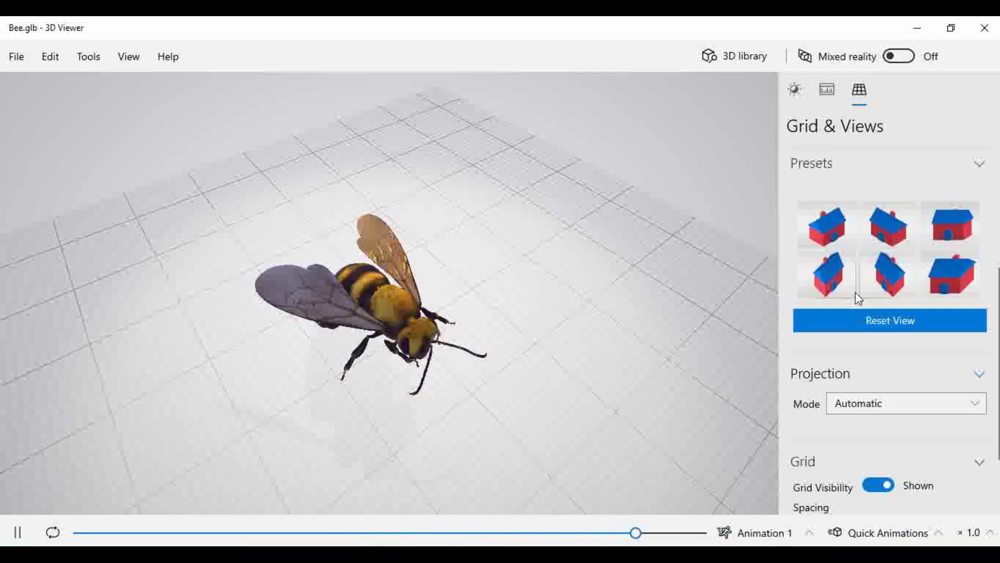
{"action": "scroll", "coordinate": [839, 218], "scroll_direction": "up", "scroll_amount": 3}
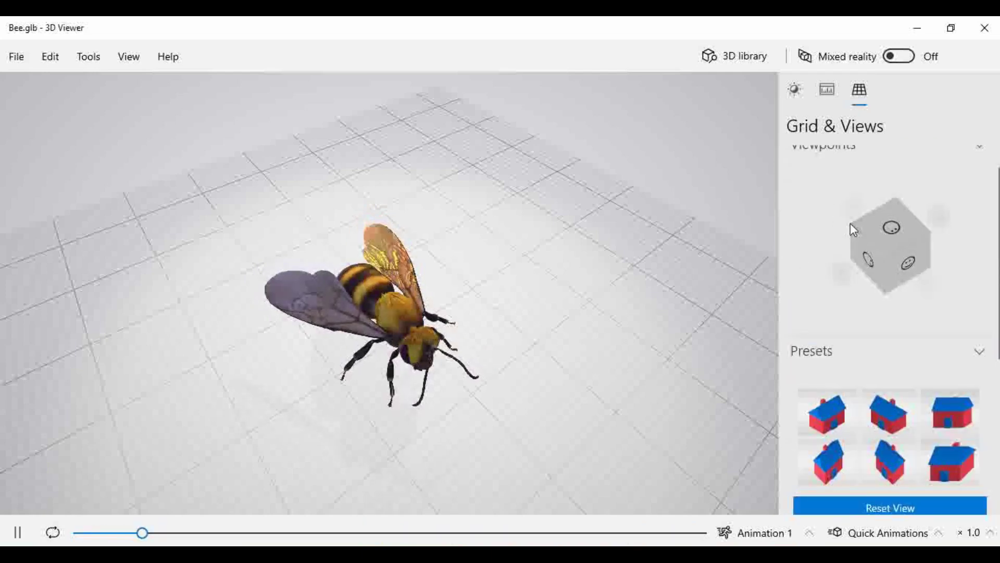
{"action": "left_click_drag", "start_coordinate": [442, 346], "coordinate": [541, 322]}
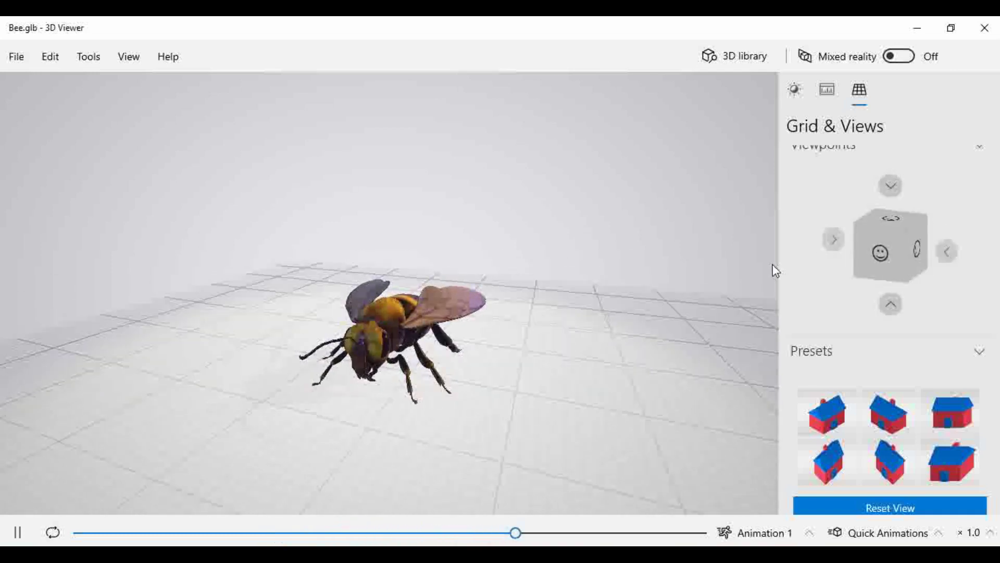
- Snap the bee to a front view, then step through its right, left and top viewpoints
{"action": "left_click", "coordinate": [878, 252]}
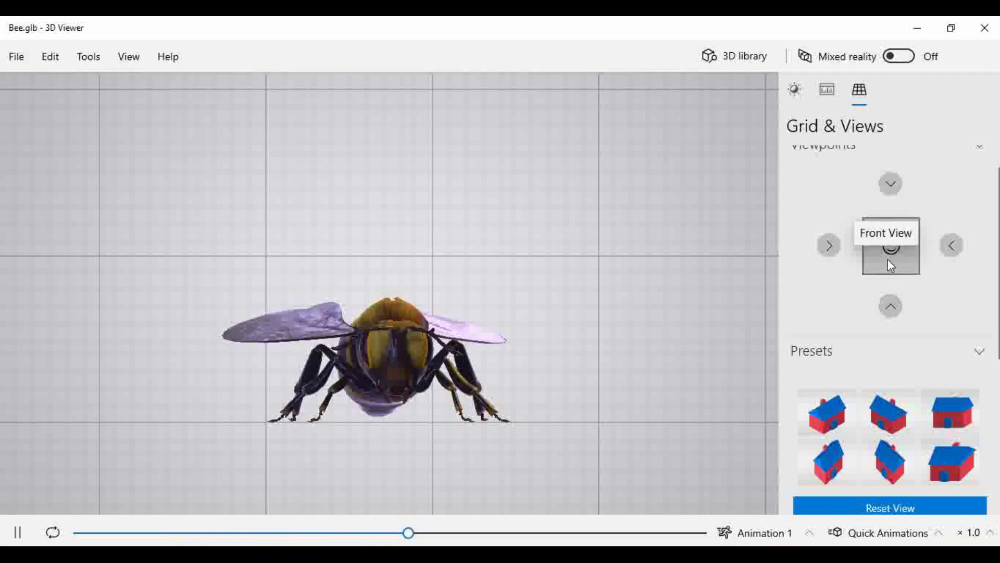
{"action": "left_click", "coordinate": [835, 247]}
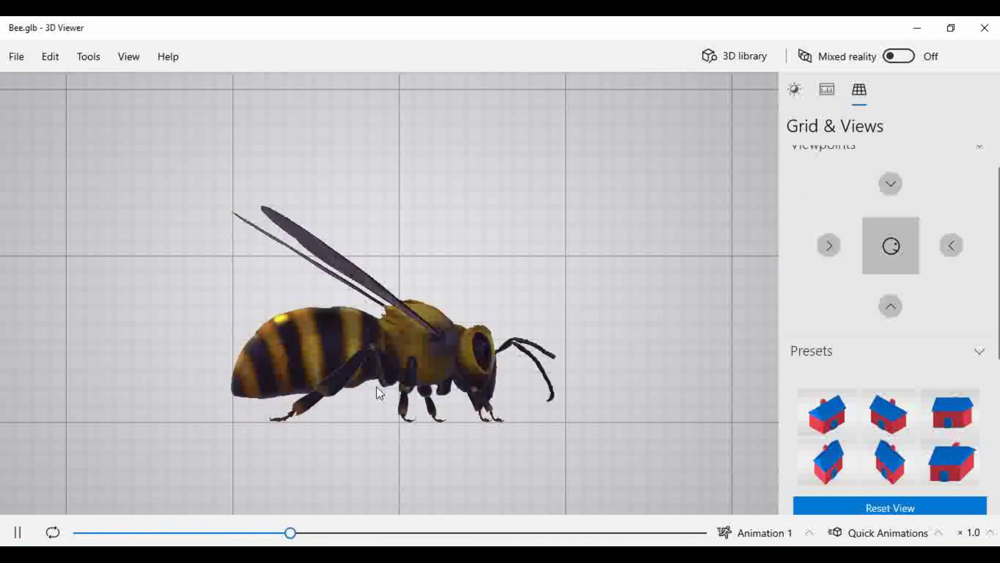
{"action": "left_click", "coordinate": [951, 247]}
{"action": "left_click", "coordinate": [951, 247]}
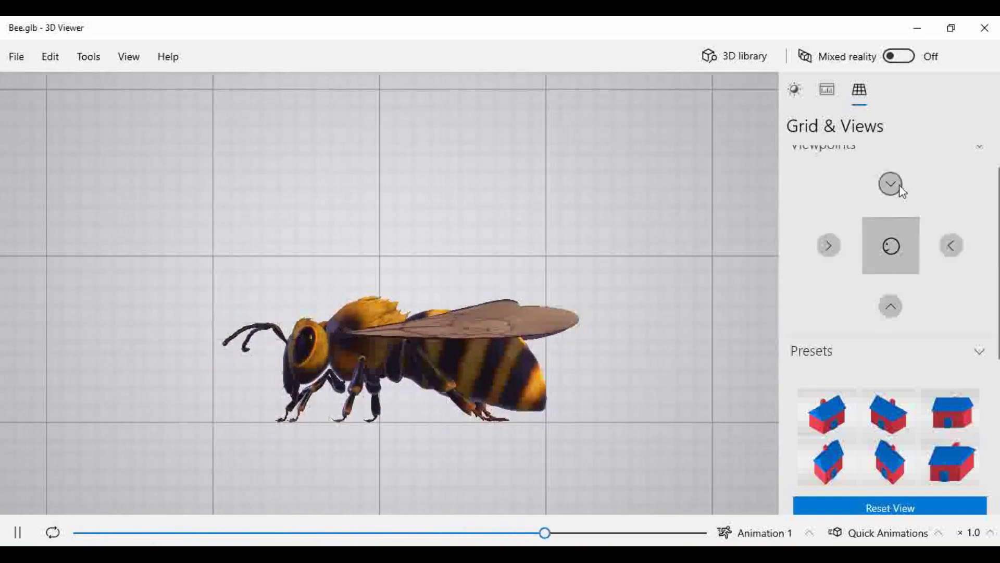
{"action": "left_click", "coordinate": [901, 188]}
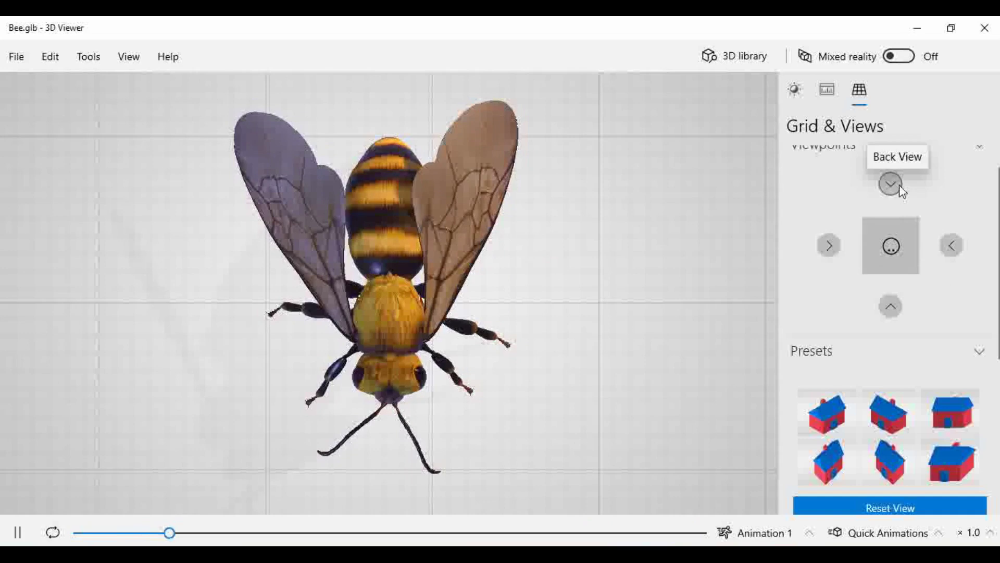
- Cycle to the bee's underside and a side view, ending on a straight front view
{"action": "left_click", "coordinate": [895, 316]}
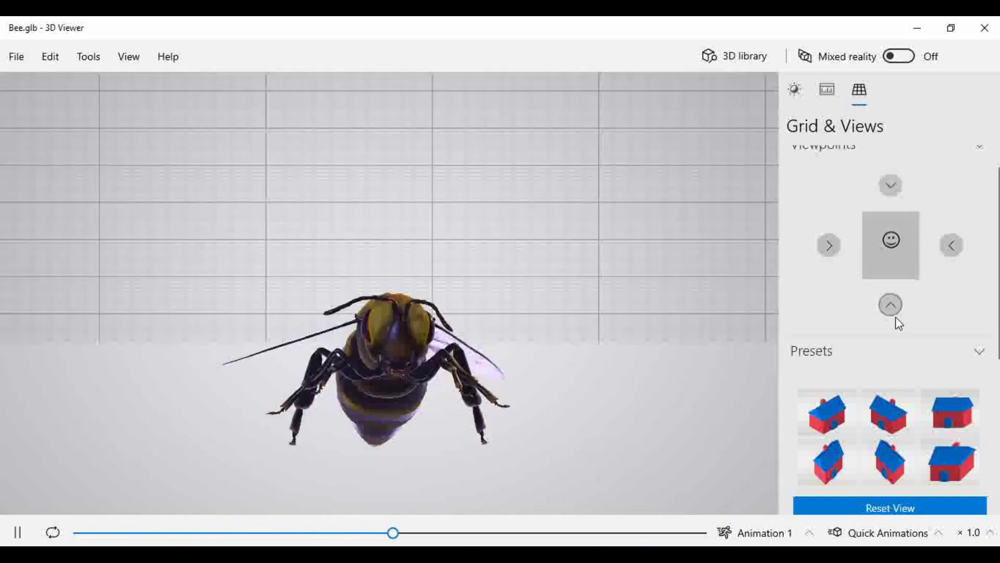
{"action": "left_click", "coordinate": [895, 315]}
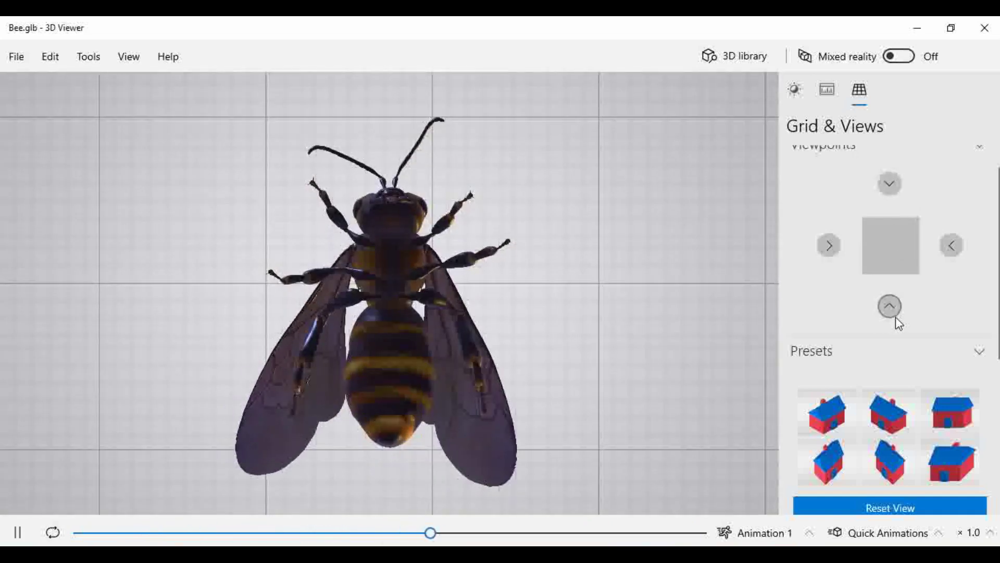
{"action": "left_click", "coordinate": [834, 254]}
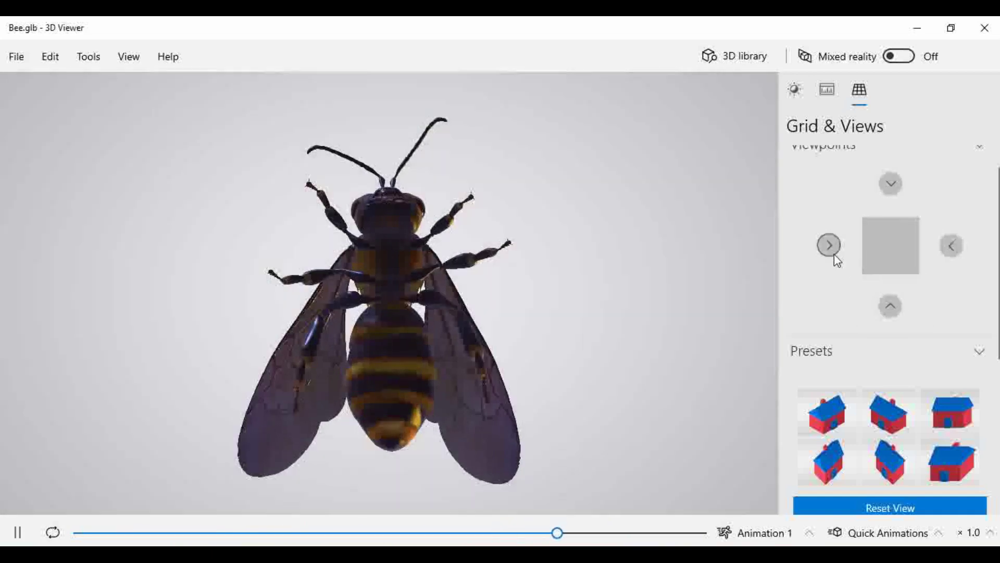
{"action": "left_click", "coordinate": [951, 246]}
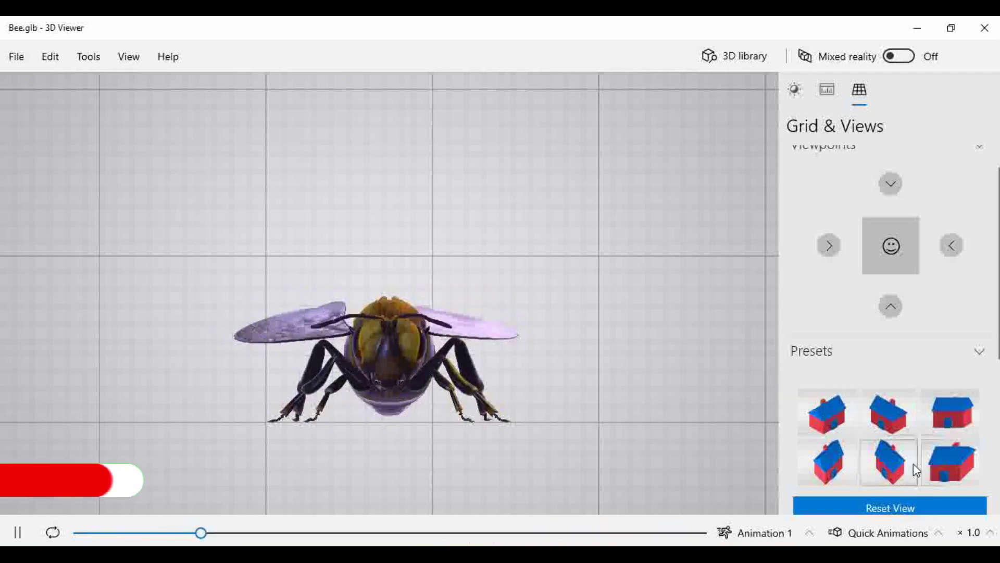
{"action": "scroll", "coordinate": [915, 466], "scroll_direction": "down", "scroll_amount": 1}
{"action": "scroll", "coordinate": [917, 465], "scroll_direction": "down", "scroll_amount": 2}
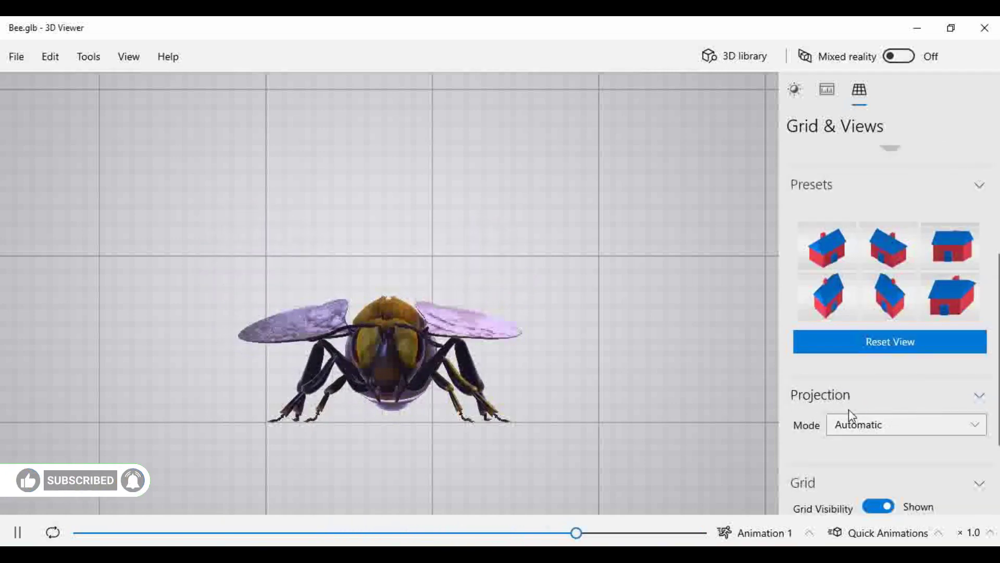
- Switch projection to Perspective, return it to Automatic, and orbit to a raised view of the bee
{"action": "left_click", "coordinate": [870, 423]}
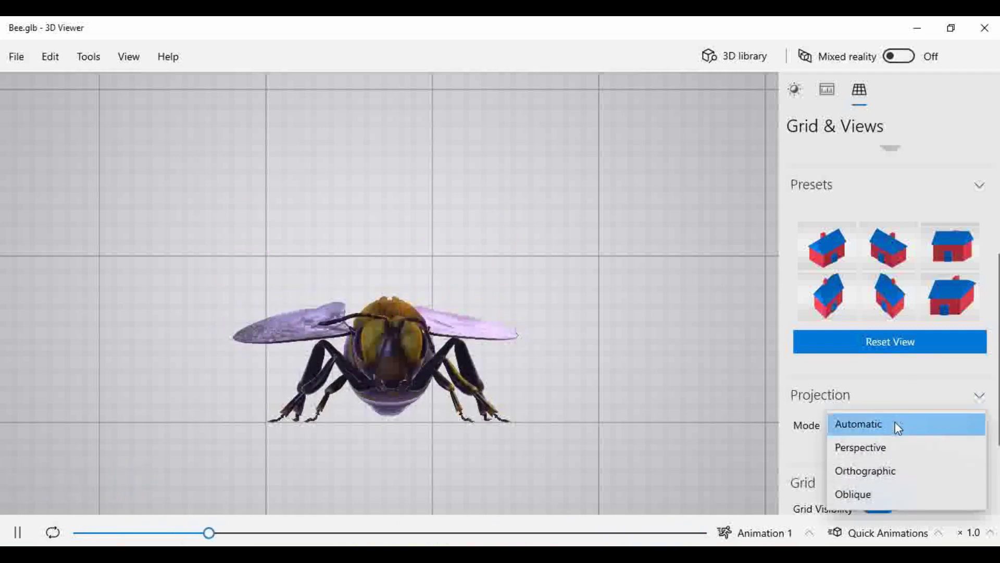
{"action": "left_click", "coordinate": [897, 449]}
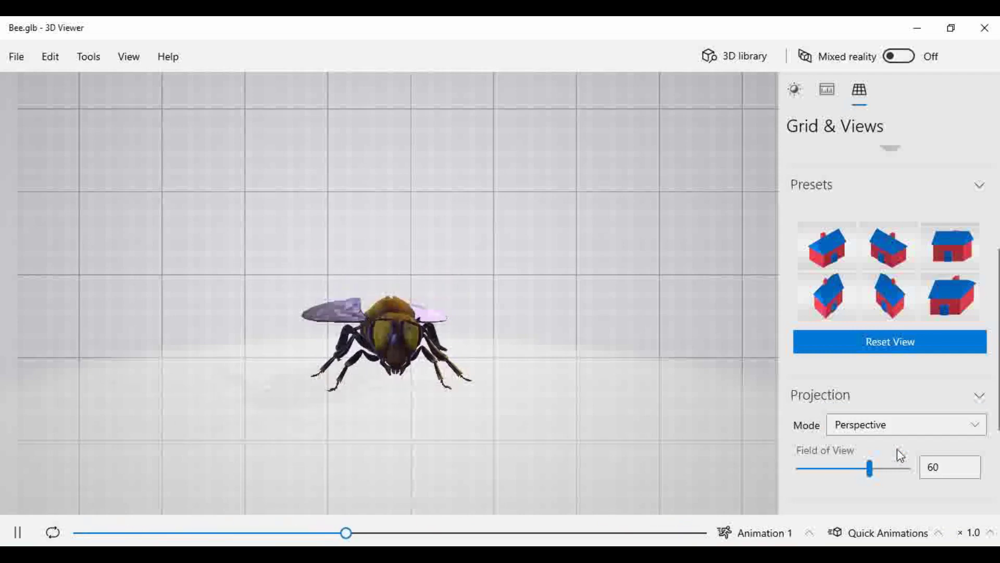
{"action": "left_click", "coordinate": [896, 425]}
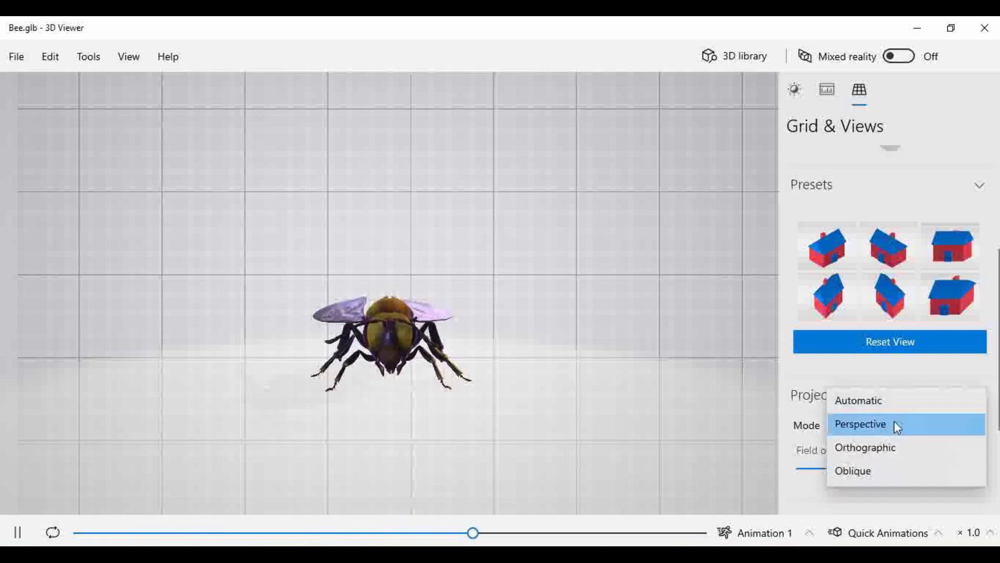
{"action": "left_click", "coordinate": [895, 407]}
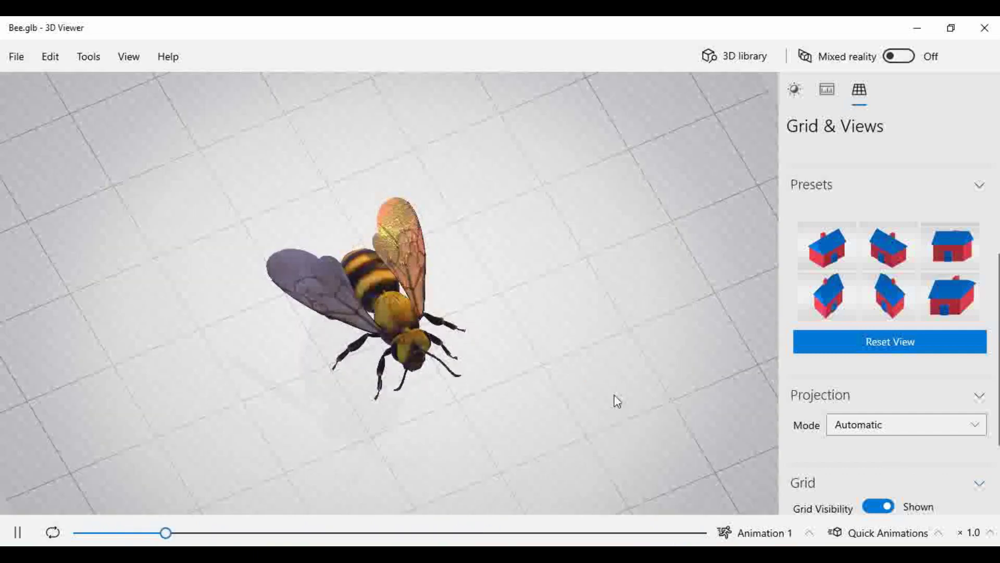
{"action": "left_click_drag", "start_coordinate": [614, 402], "coordinate": [733, 444]}
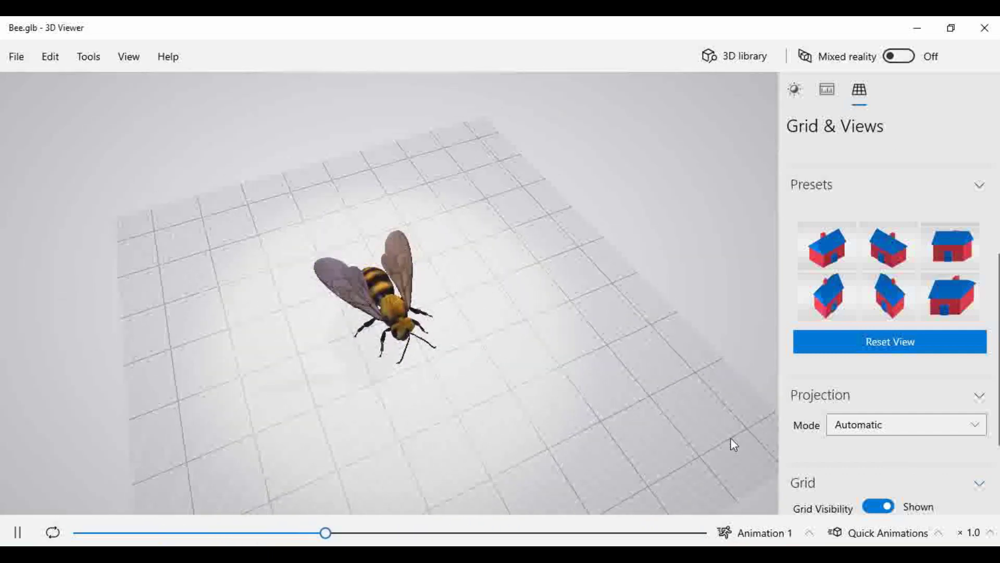
- Try Orthographic projection, then switch the projection mode to Oblique
{"action": "left_click", "coordinate": [840, 427]}
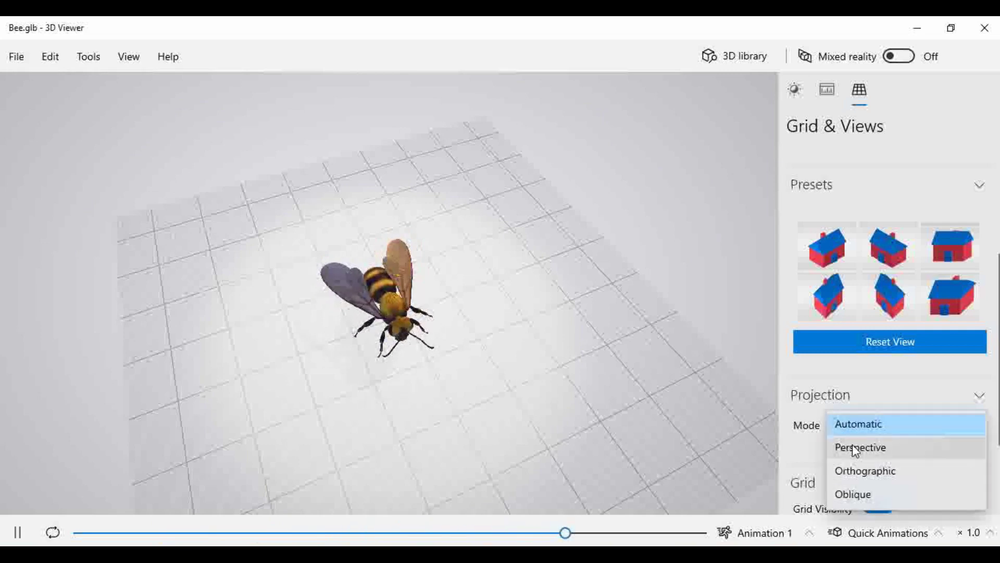
{"action": "left_click", "coordinate": [859, 471]}
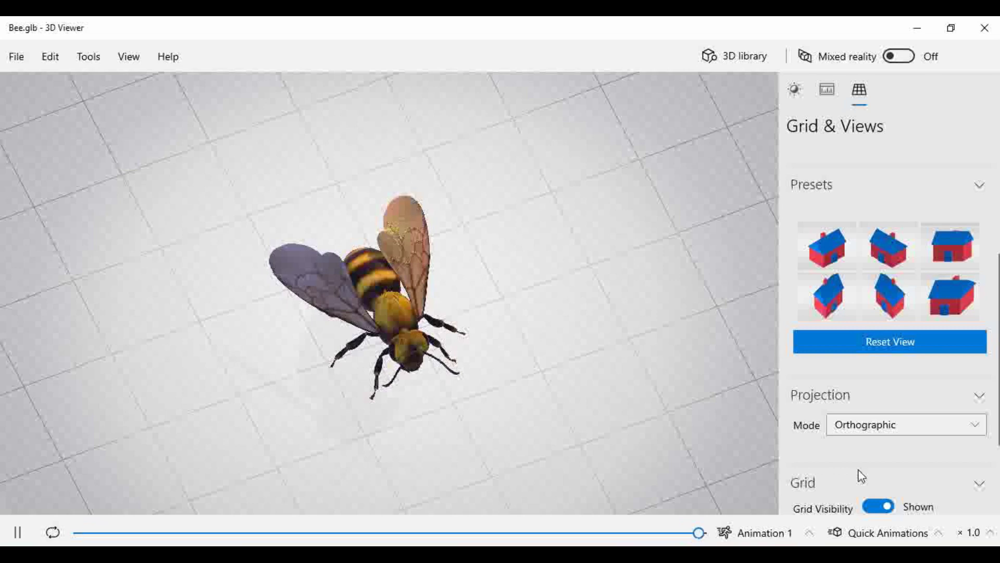
{"action": "left_click", "coordinate": [866, 430]}
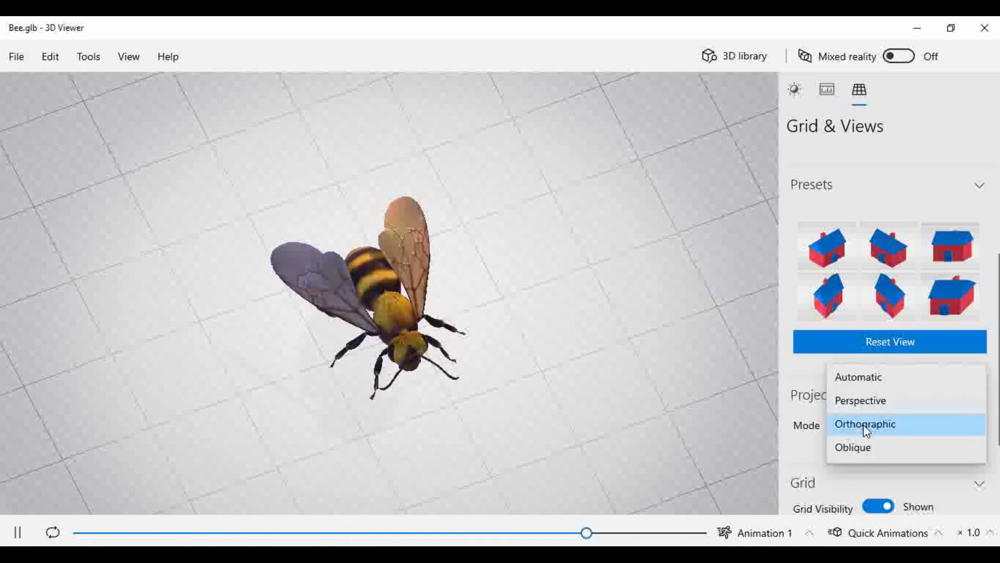
{"action": "left_click", "coordinate": [867, 452]}
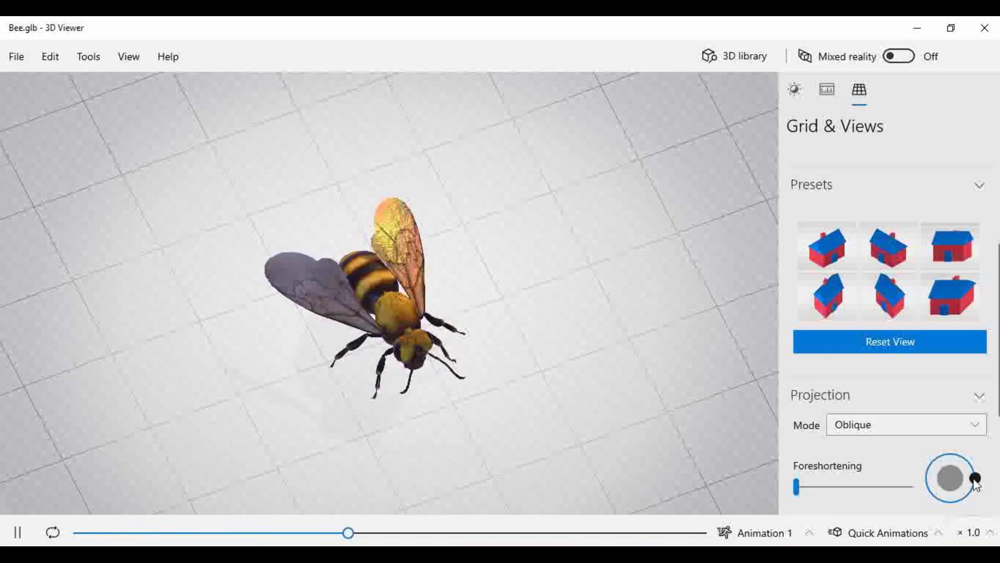
- Sweep the oblique angle to about 264° with foreshortening near 54%, then return to Automatic
{"action": "left_click_drag", "start_coordinate": [954, 454], "coordinate": [990, 481]}
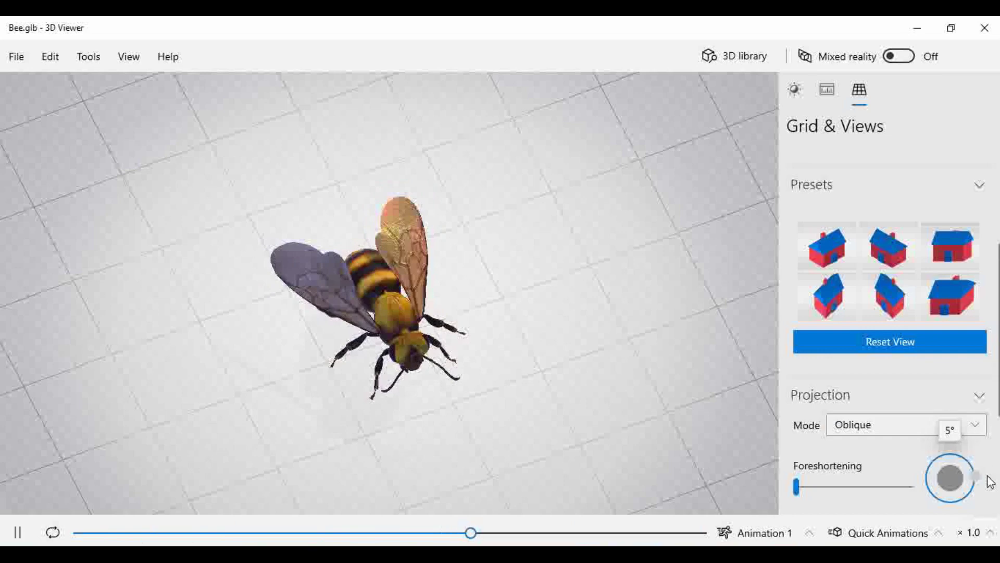
{"action": "mouse_move", "coordinate": [810, 492]}
{"action": "left_mouse_down"}
{"action": "mouse_move", "coordinate": [884, 491]}
{"action": "mouse_move", "coordinate": [895, 501]}
{"action": "mouse_move", "coordinate": [846, 489]}
{"action": "mouse_move", "coordinate": [822, 499]}
{"action": "left_mouse_up"}
{"action": "left_click_drag", "start_coordinate": [978, 485], "coordinate": [846, 485]}
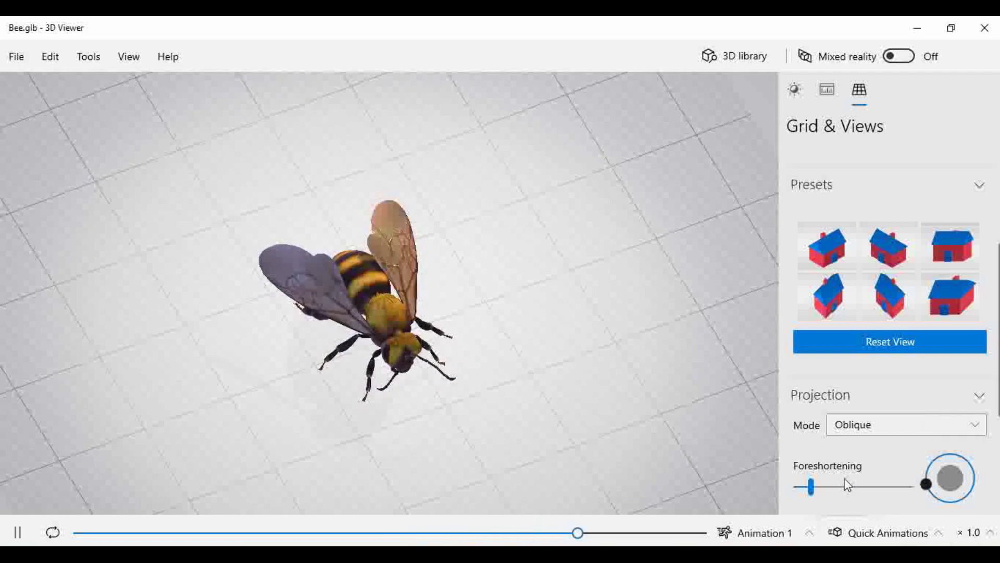
{"action": "left_click", "coordinate": [874, 424]}
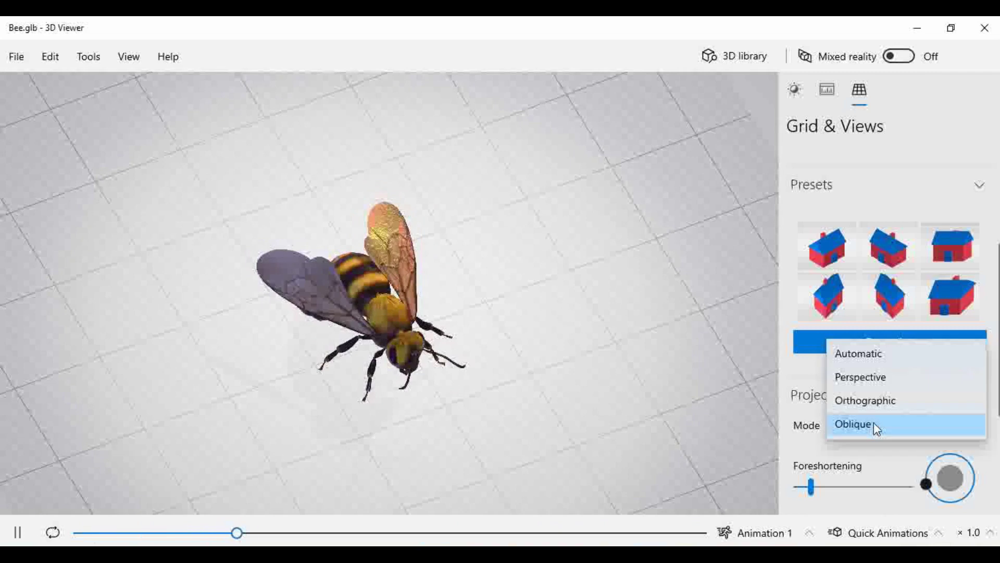
{"action": "left_click", "coordinate": [898, 359]}
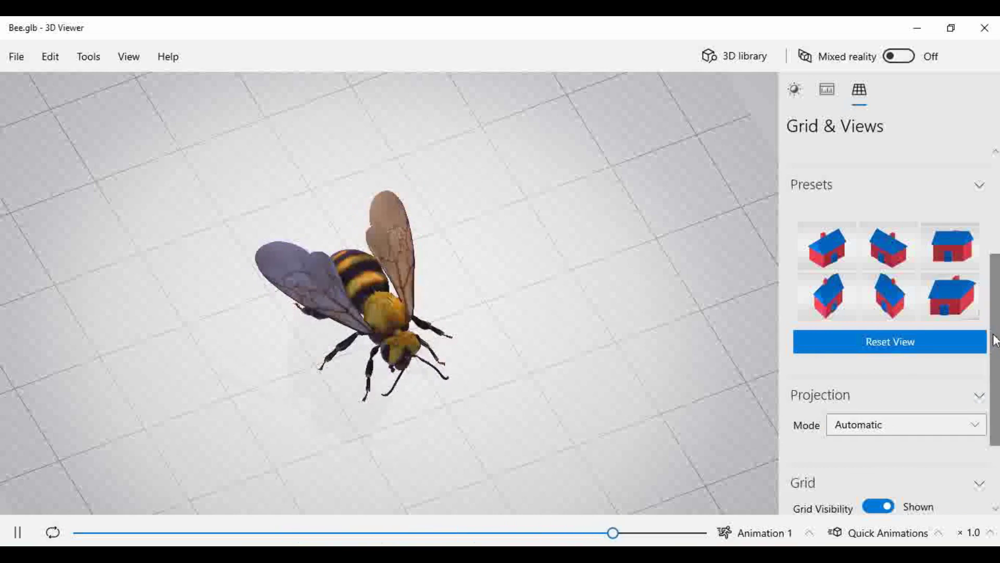
- Hide and re-show the floor grid, then orbit to a low side view of the bee
{"action": "scroll", "coordinate": [995, 340], "scroll_direction": "down", "scroll_amount": 2}
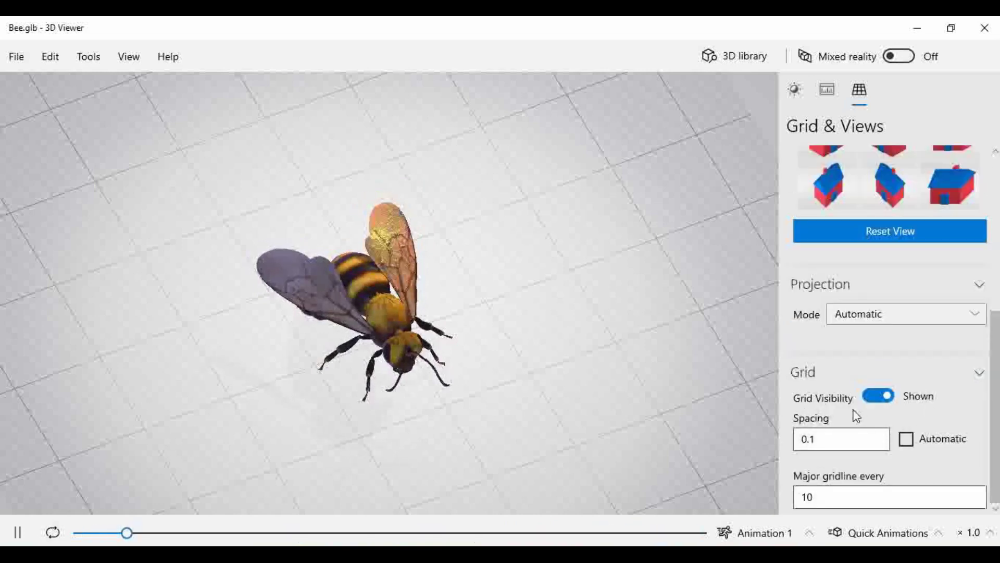
{"action": "left_click", "coordinate": [878, 396]}
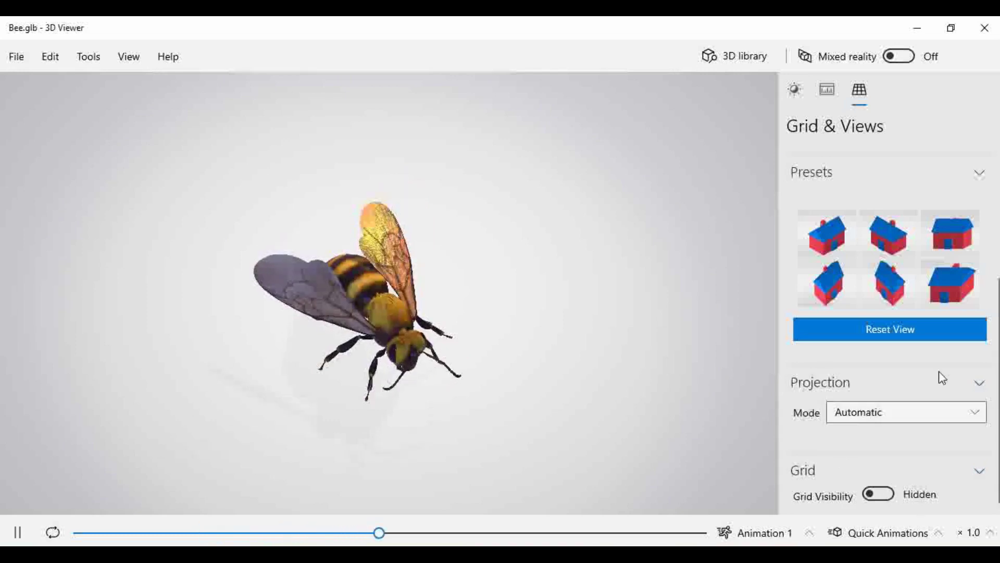
{"action": "left_click", "coordinate": [879, 495]}
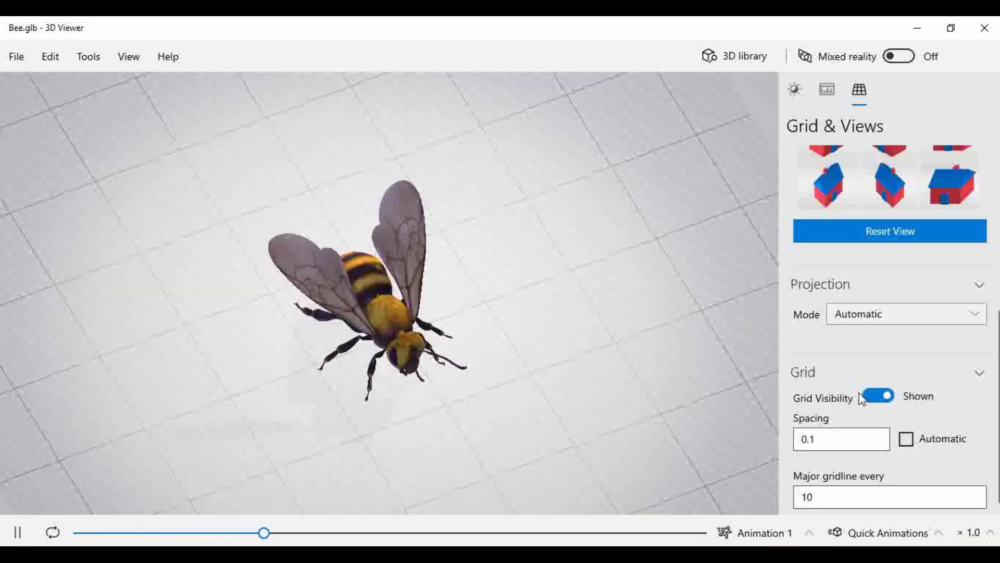
{"action": "left_click_drag", "start_coordinate": [346, 375], "coordinate": [379, 373]}
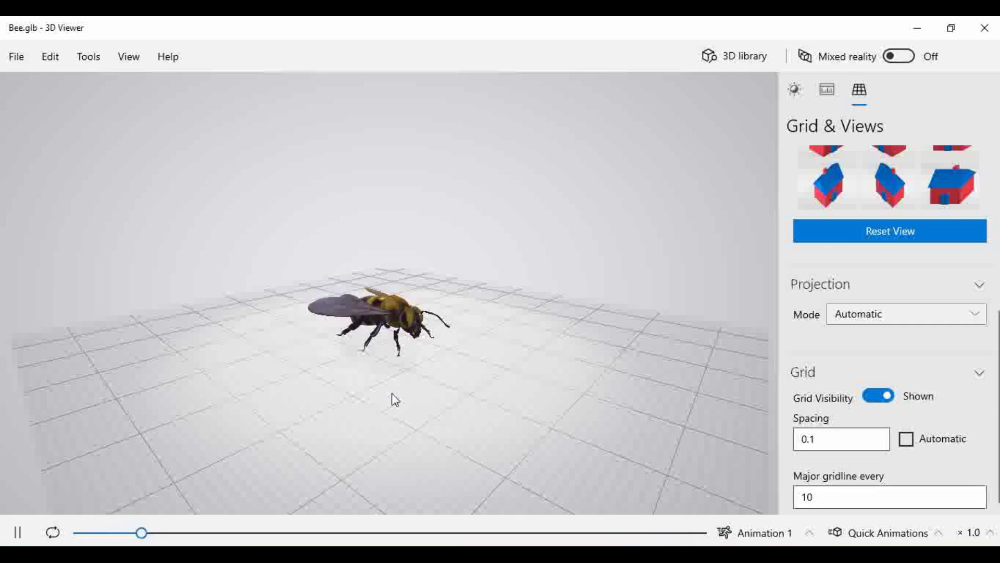
{"action": "left_click_drag", "start_coordinate": [395, 400], "coordinate": [384, 411]}
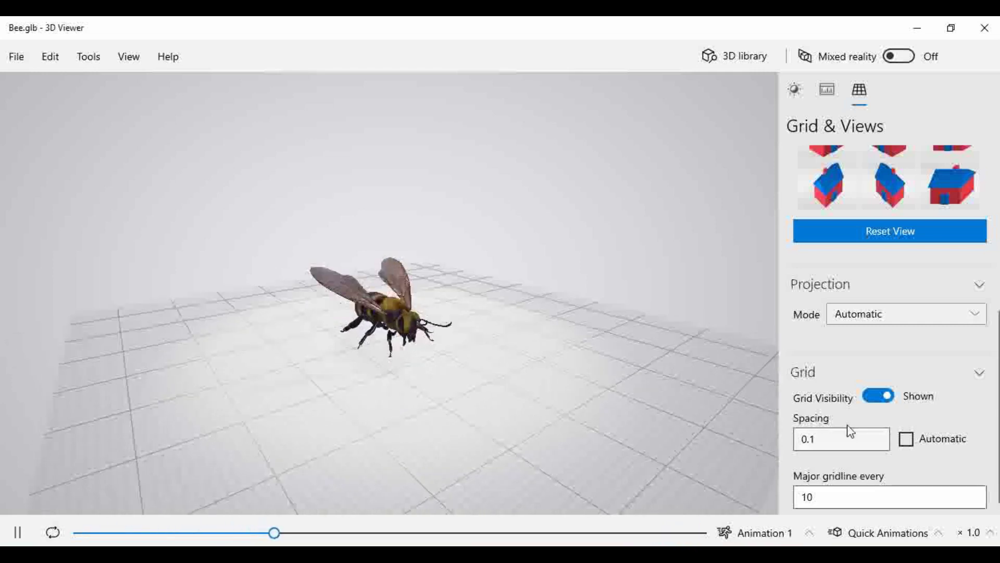
- Hide the grid while orbiting above and behind the bee, then show it and face the front
{"action": "left_click", "coordinate": [878, 396]}
{"action": "left_click_drag", "start_coordinate": [412, 386], "coordinate": [471, 179]}
{"action": "left_click_drag", "start_coordinate": [382, 359], "coordinate": [416, 448]}
{"action": "left_click", "coordinate": [879, 494]}
{"action": "scroll", "coordinate": [839, 471], "scroll_direction": "down", "scroll_amount": 1}
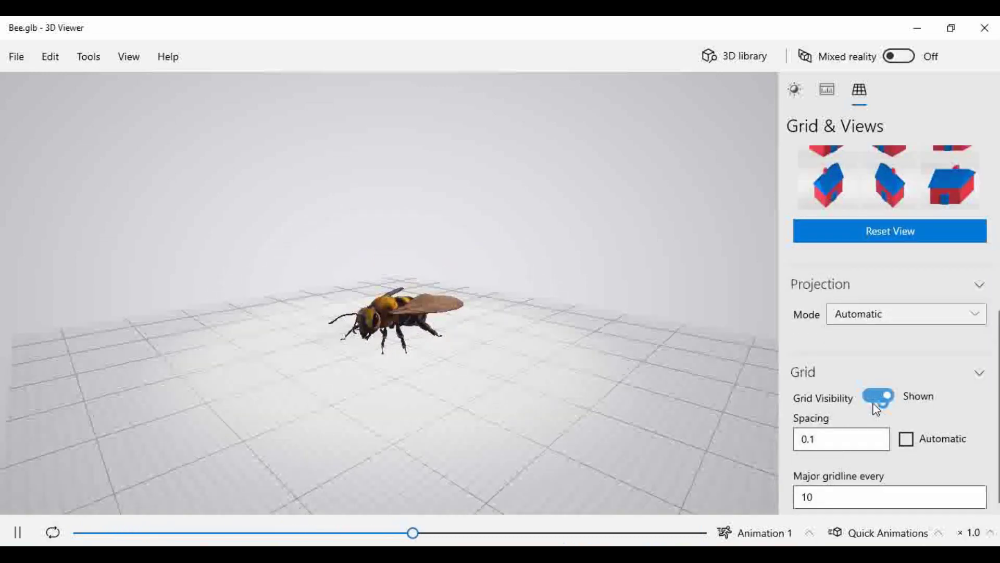
{"action": "left_click_drag", "start_coordinate": [415, 399], "coordinate": [549, 448]}
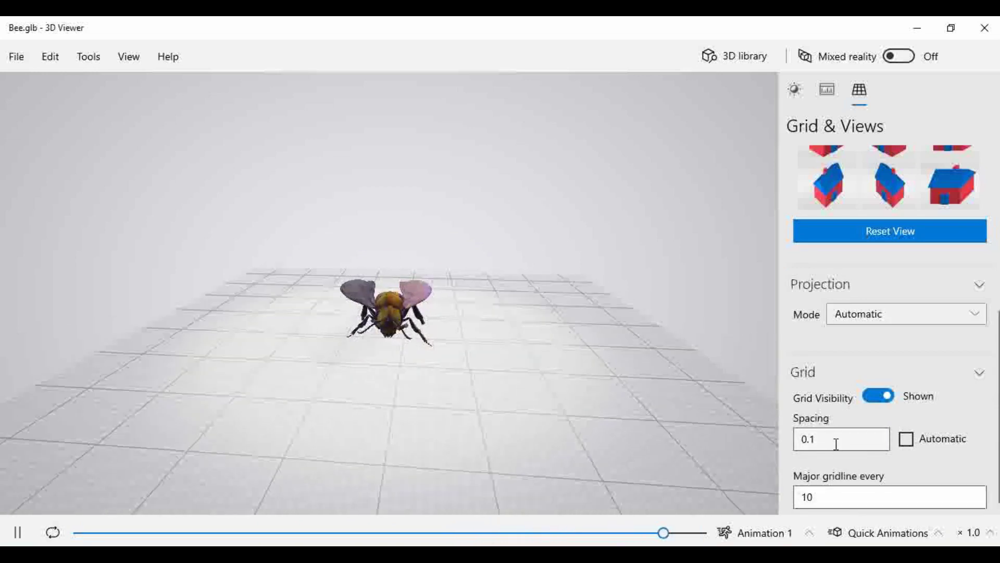
- Toggle Automatic spacing on and off, then enter 0.2 as the grid Spacing value
{"action": "left_click", "coordinate": [907, 440]}
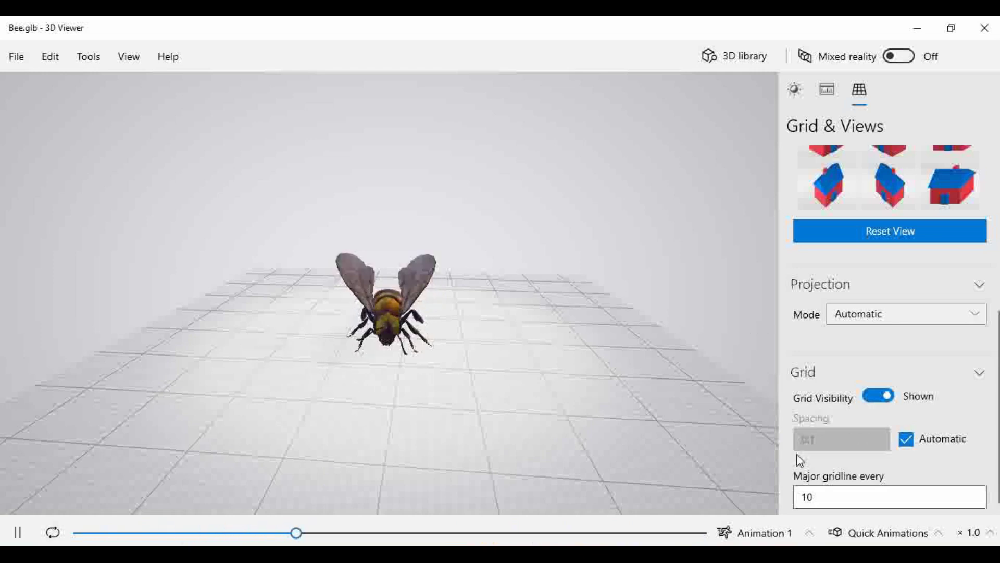
{"action": "left_click", "coordinate": [907, 439]}
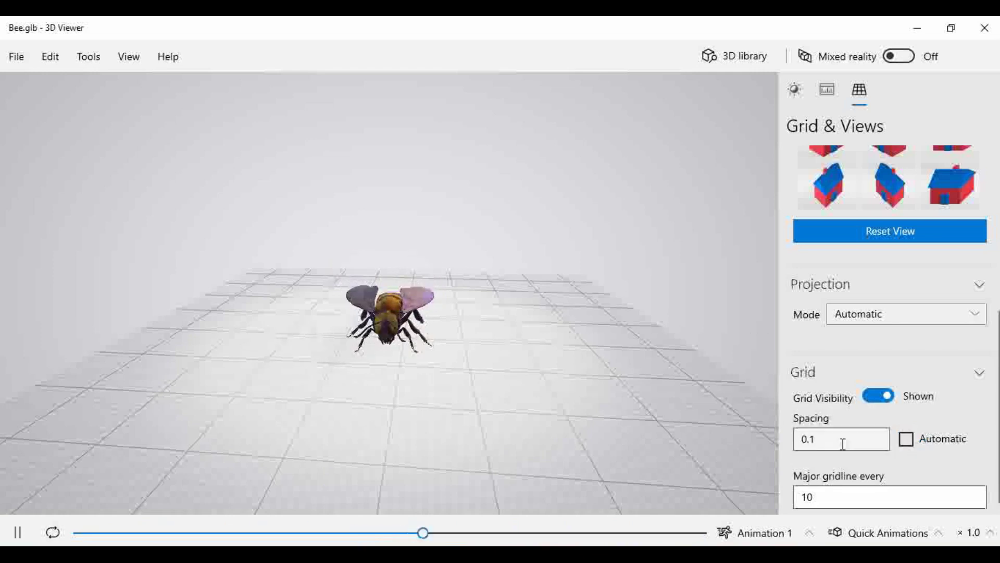
{"action": "left_click", "coordinate": [833, 440]}
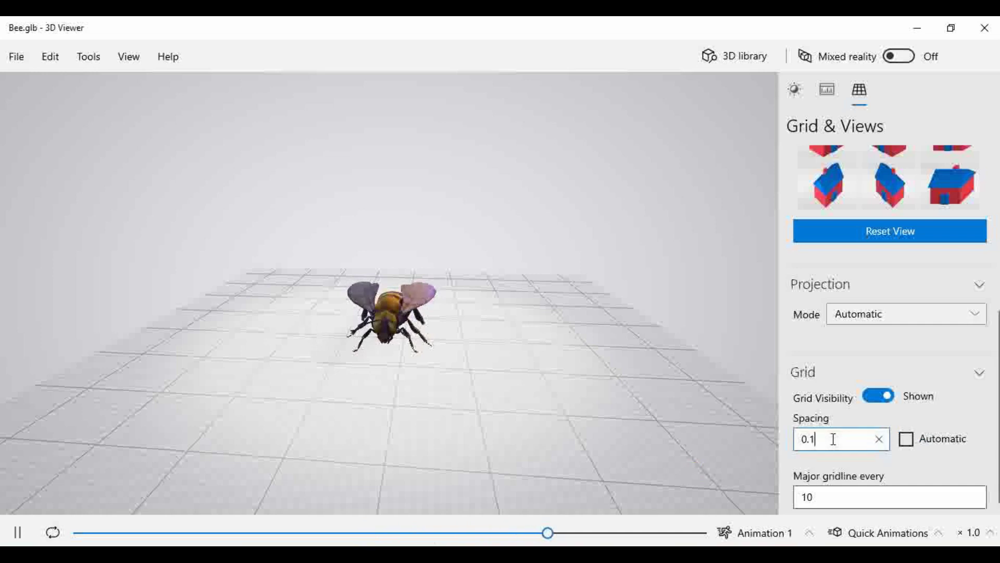
{"action": "type", "text": "0"}
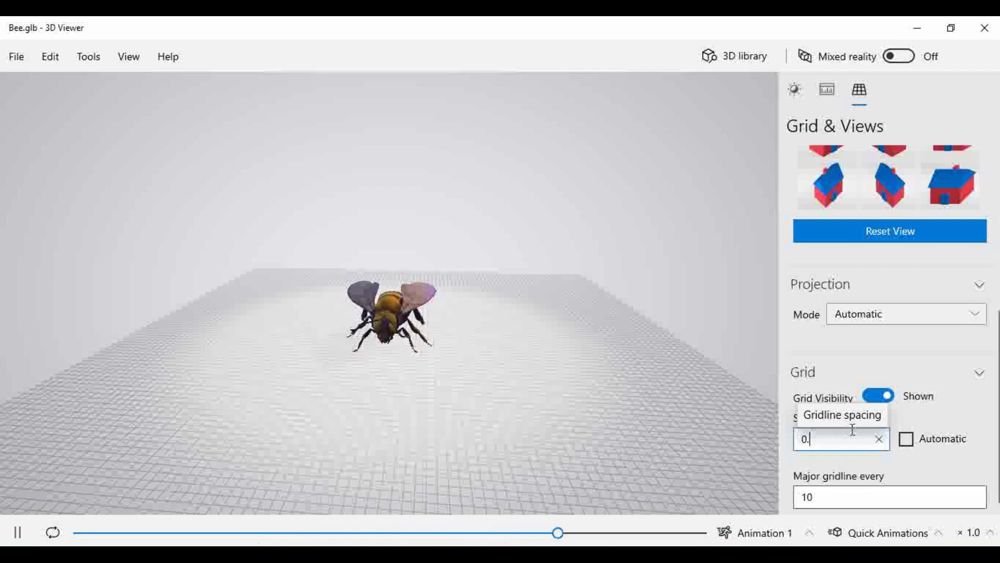
{"action": "type", "text": "5"}
{"action": "scroll", "coordinate": [459, 396], "scroll_direction": "up", "scroll_amount": 5}
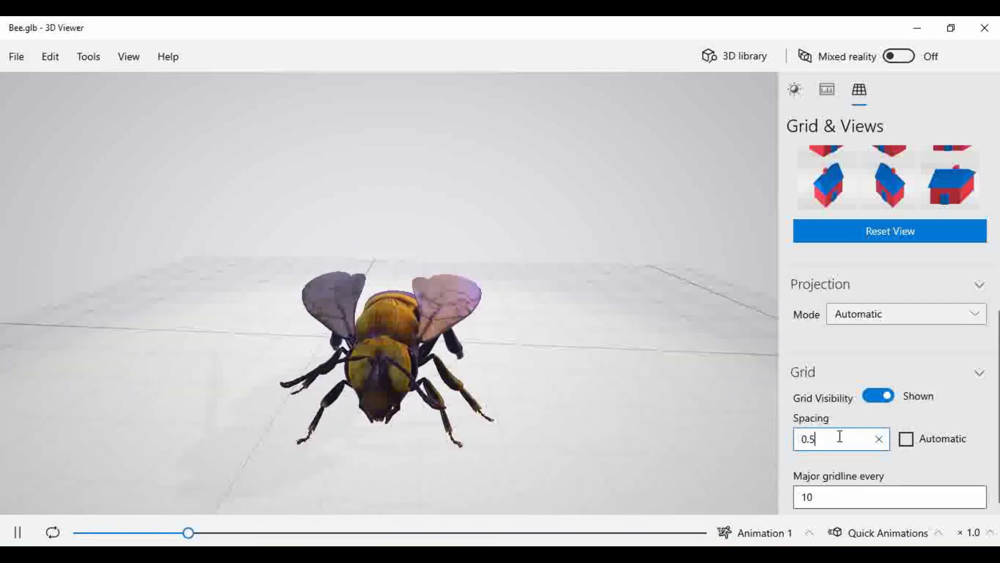
{"action": "key", "text": "BackSpace"}
{"action": "type", "text": "2"}
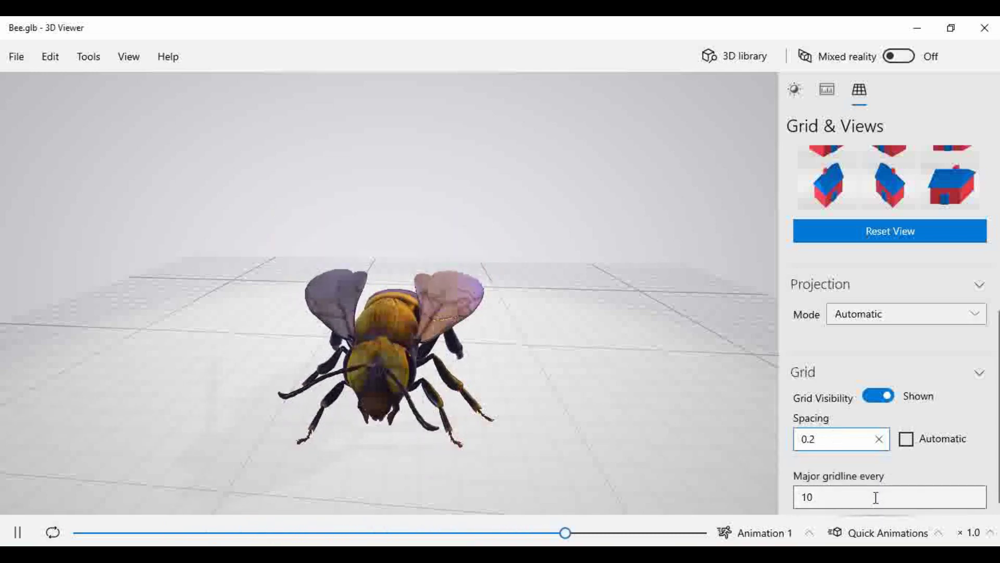
- Change the major gridline interval from 10 to 5, then orbit to view the floor grid around the bee
{"action": "left_click", "coordinate": [840, 505]}
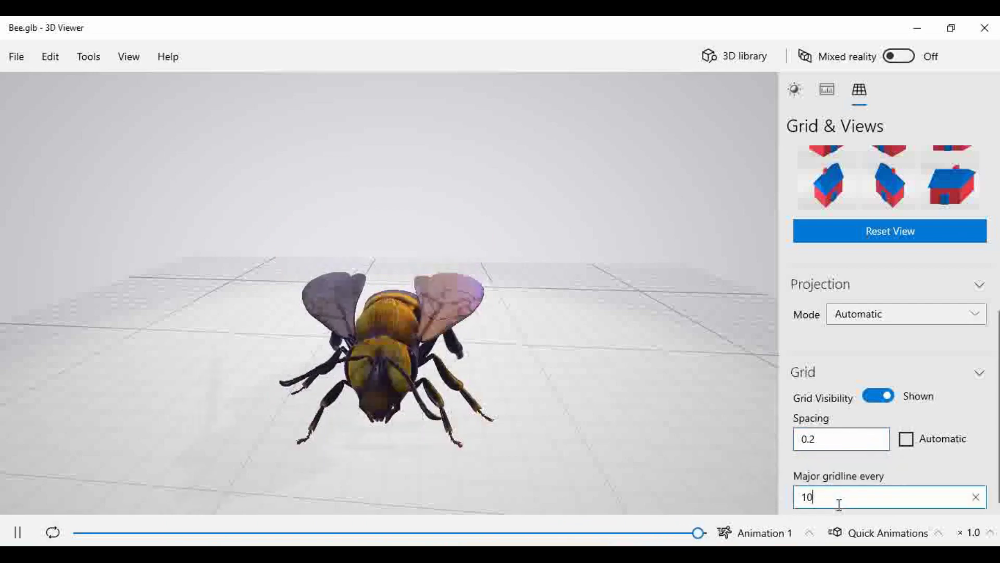
{"action": "key", "text": "BackSpace"}
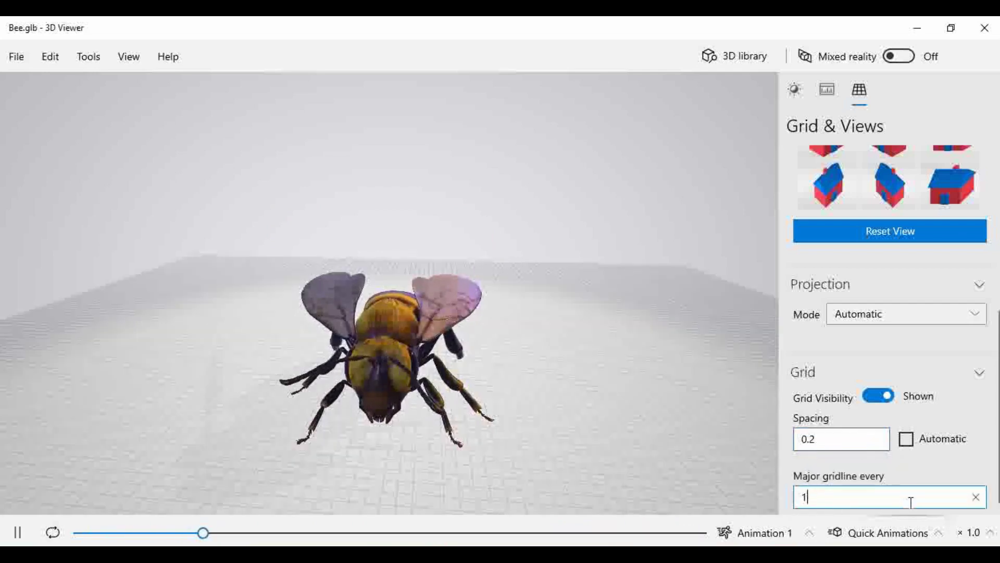
{"action": "type", "text": "5"}
{"action": "key", "text": "BackSpace"}
{"action": "key", "text": "BackSpace"}
{"action": "type", "text": "5"}
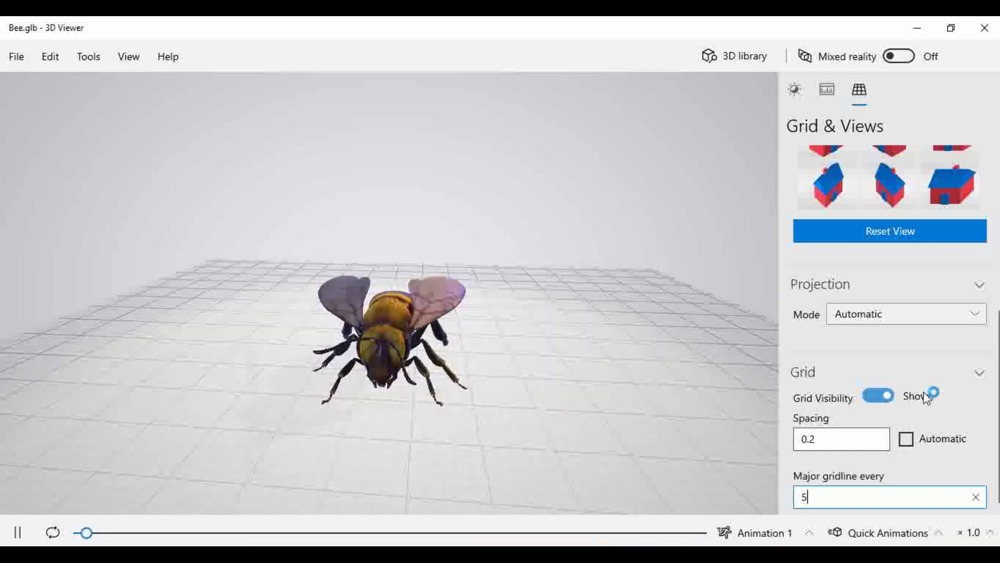
{"action": "left_click_drag", "start_coordinate": [769, 371], "coordinate": [721, 309]}
{"action": "mouse_move", "coordinate": [461, 368]}
{"action": "left_mouse_down"}
{"action": "mouse_move", "coordinate": [424, 335]}
{"action": "mouse_move", "coordinate": [431, 348]}
{"action": "mouse_move", "coordinate": [474, 365]}
{"action": "left_mouse_up"}
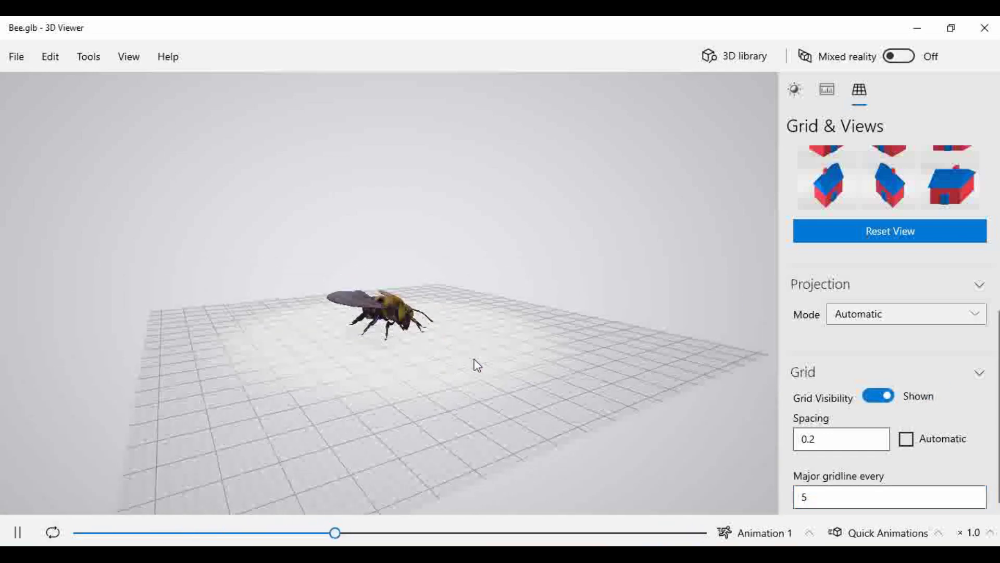